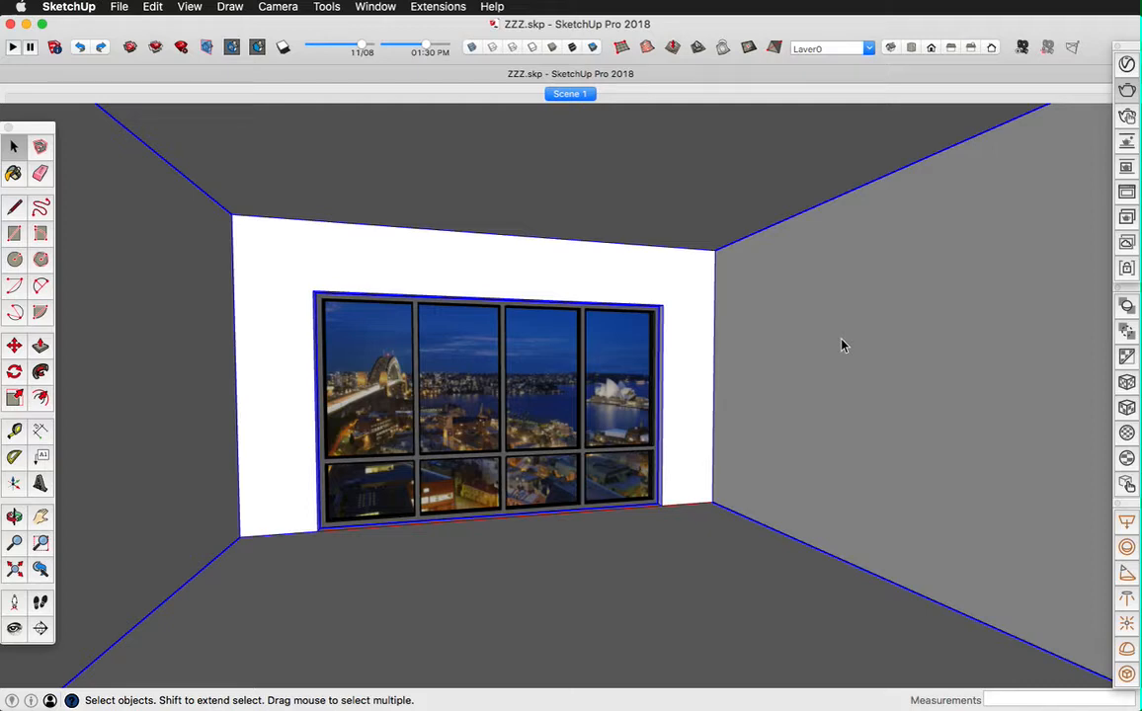
Step: In the V-Ray Asset Editor's render settings, set the quality to Draft and turn off progressive rendering
click(1128, 67)
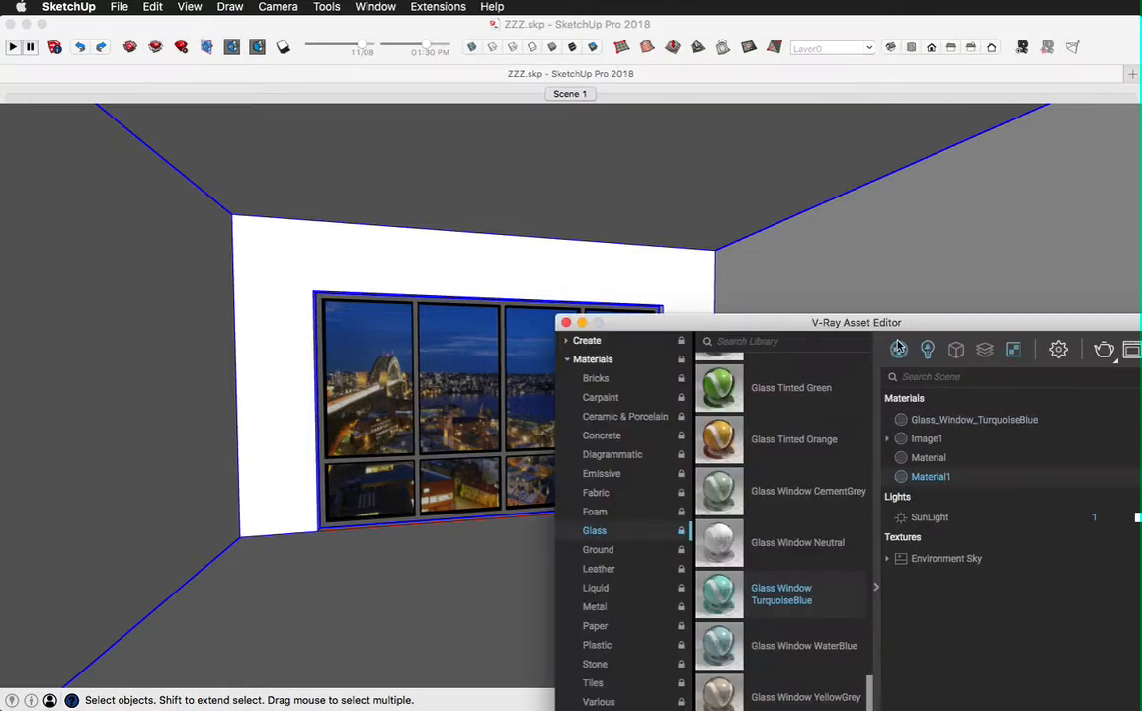
drag(876, 327, 512, 110)
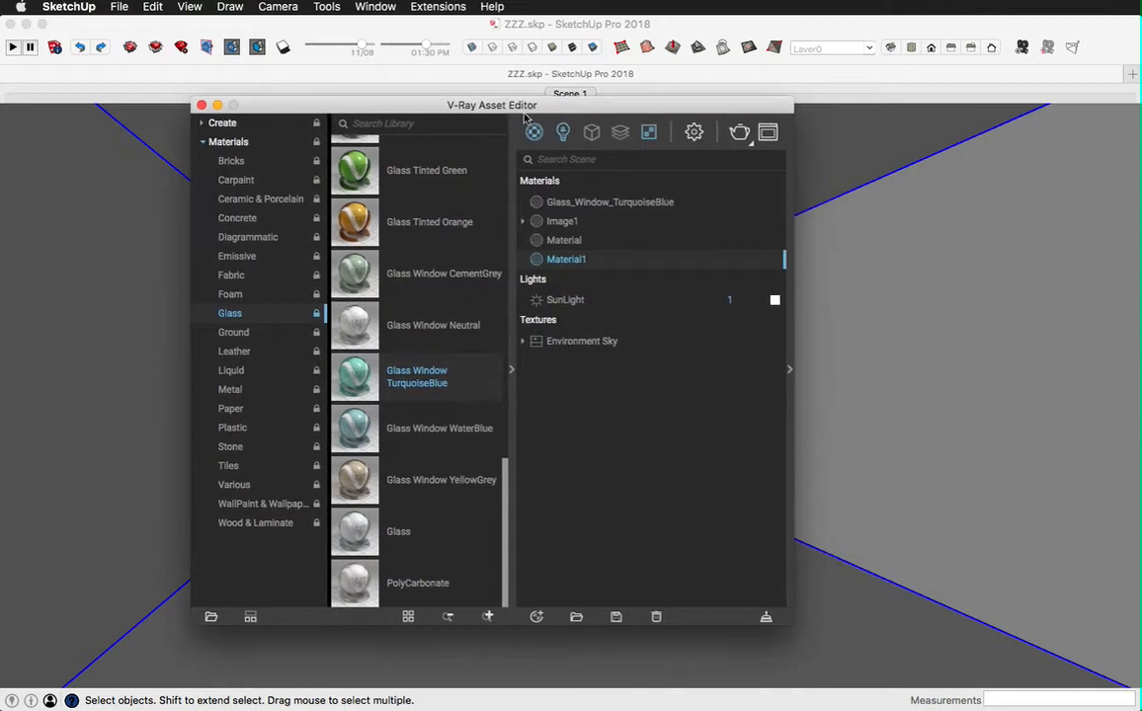
click(789, 370)
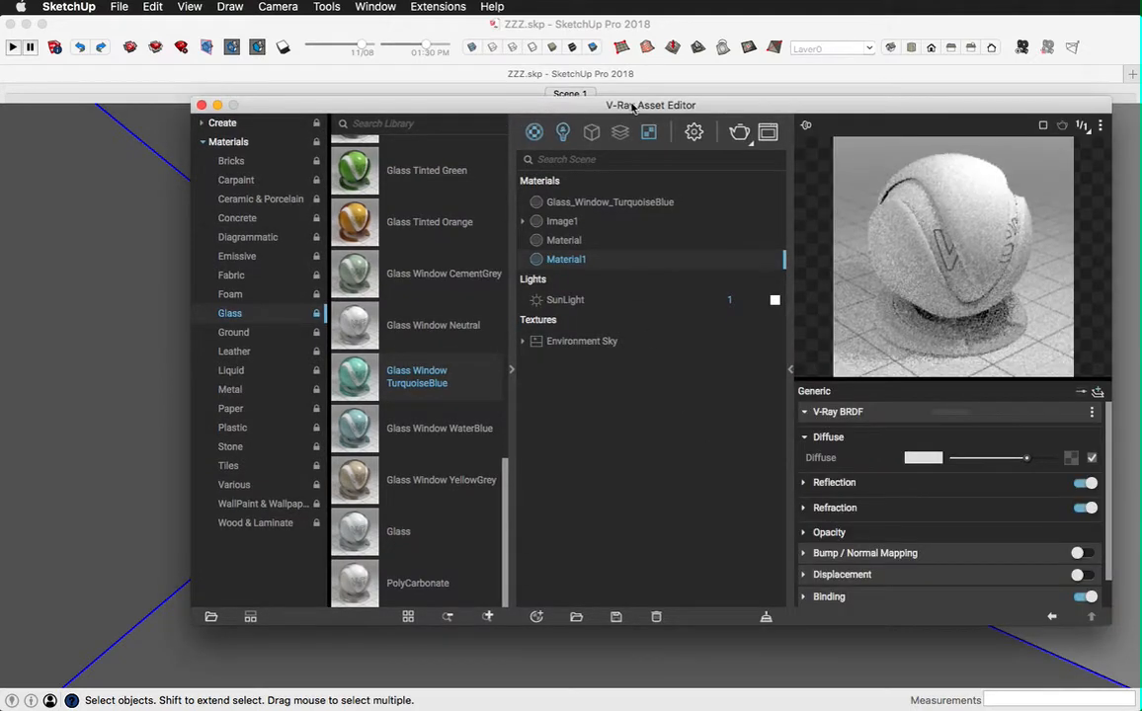
drag(632, 108, 548, 76)
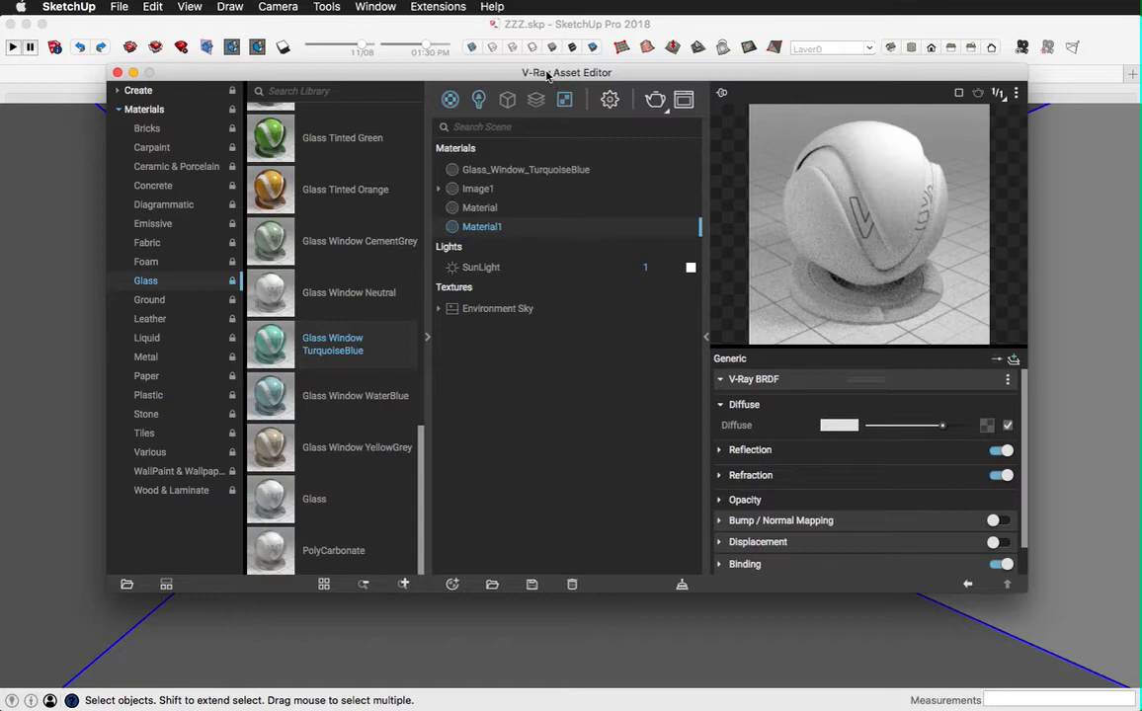
click(608, 99)
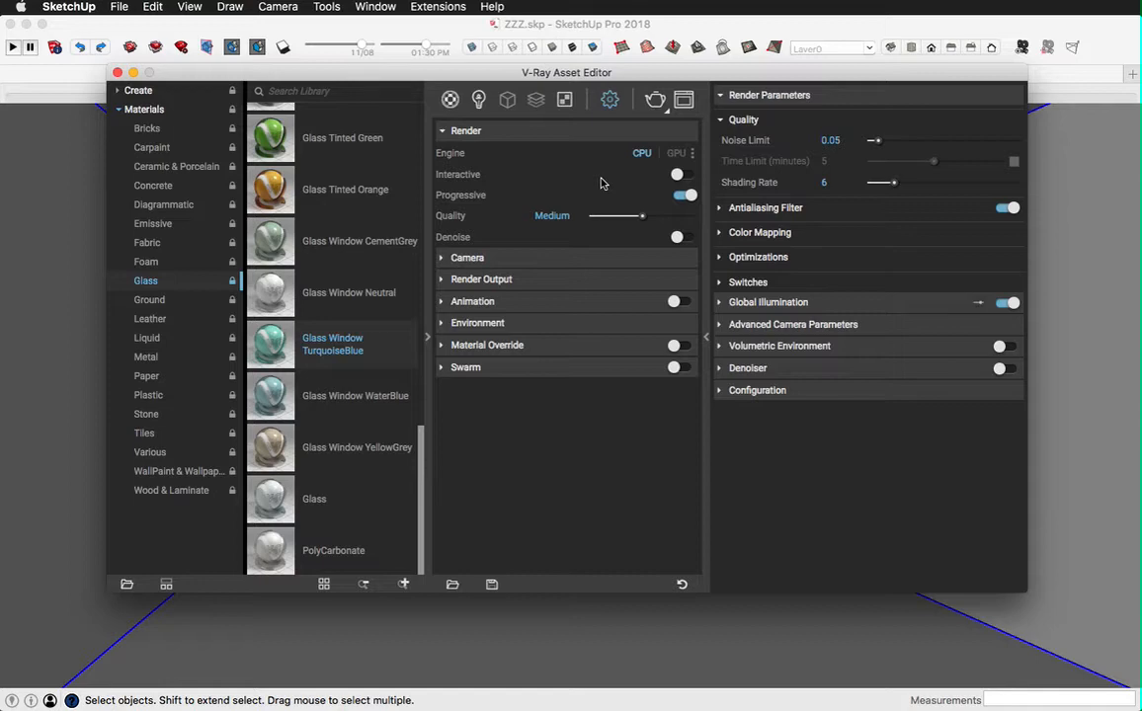
click(642, 217)
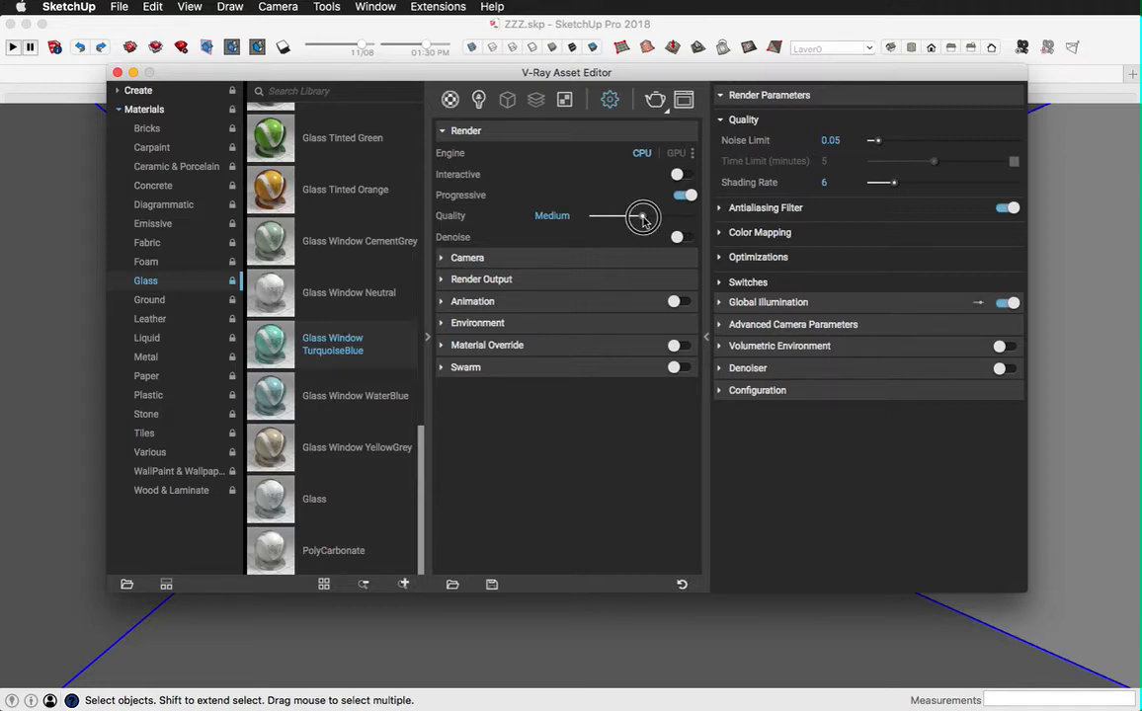
drag(641, 217, 592, 219)
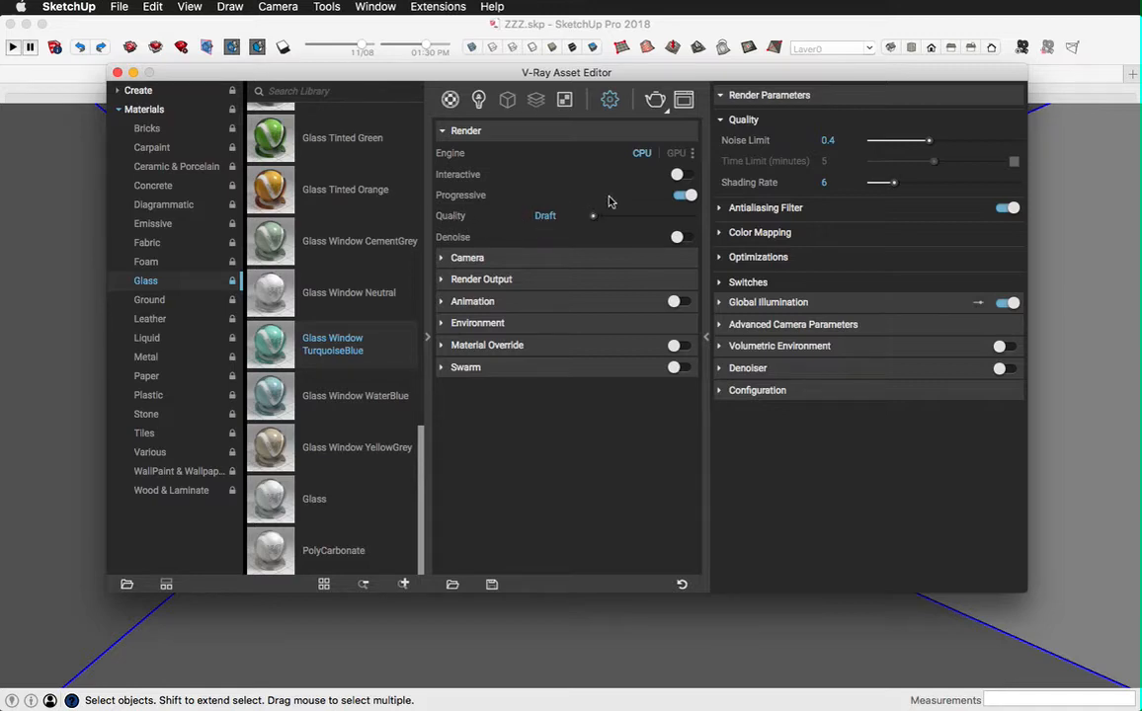
click(691, 195)
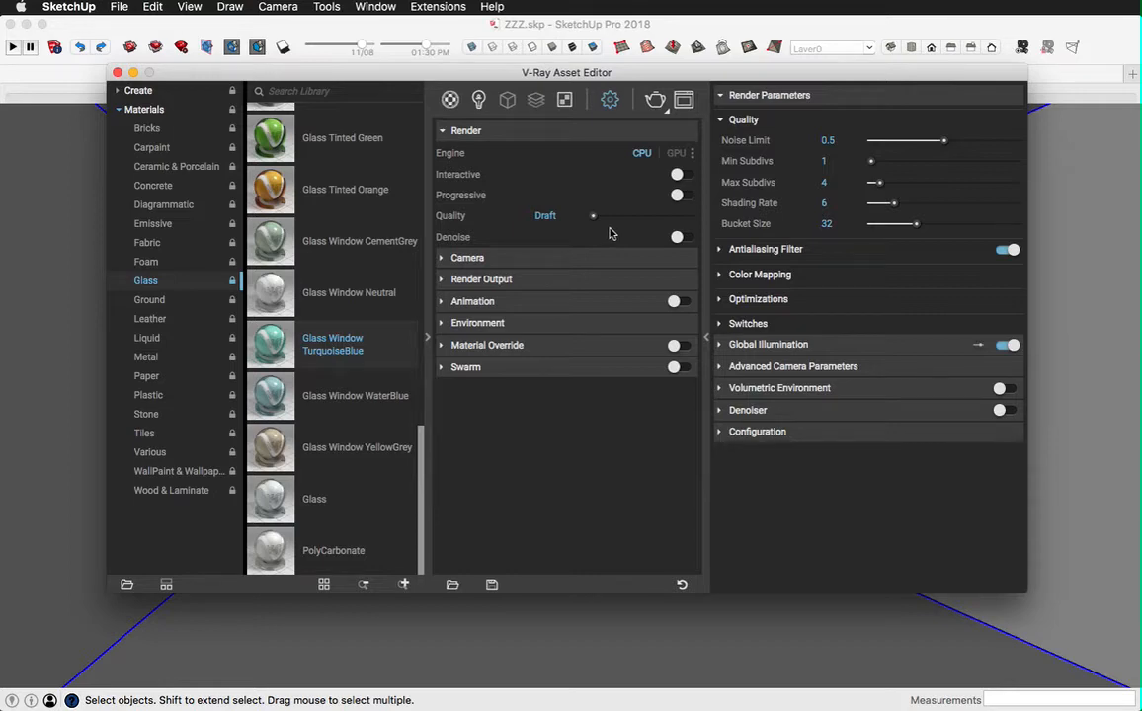
Step: Set the global illumination primary rays to Irradiance map, with Light cache for the secondary rays
click(720, 120)
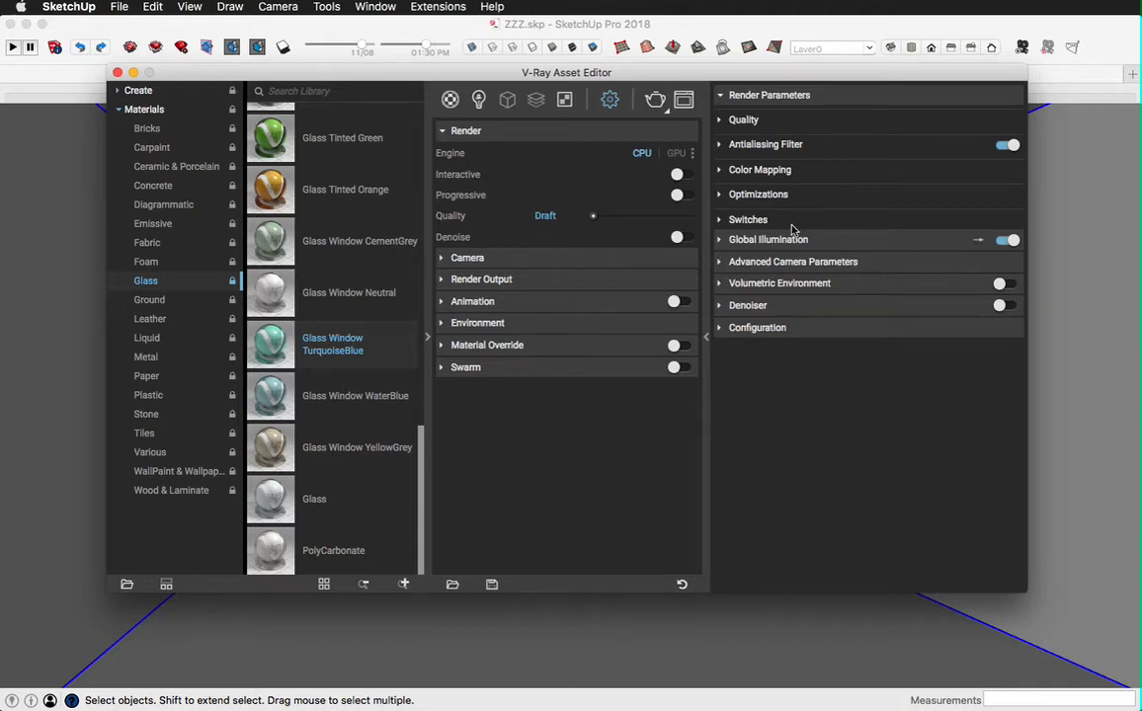
click(720, 240)
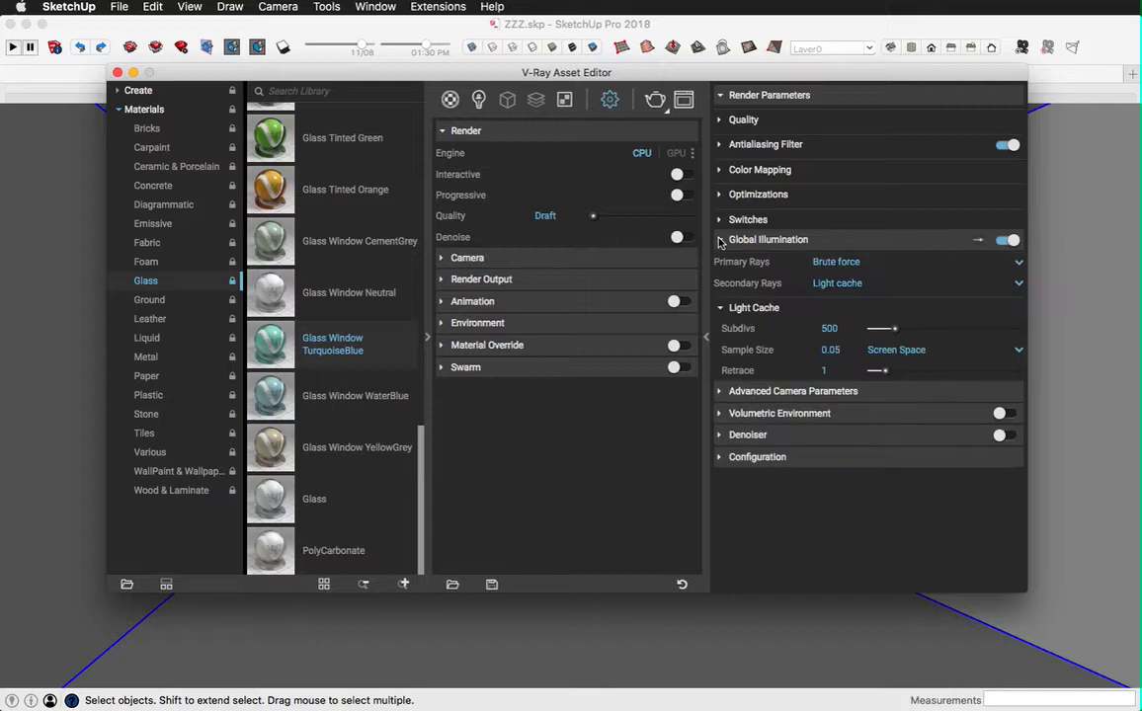
click(838, 283)
click(842, 286)
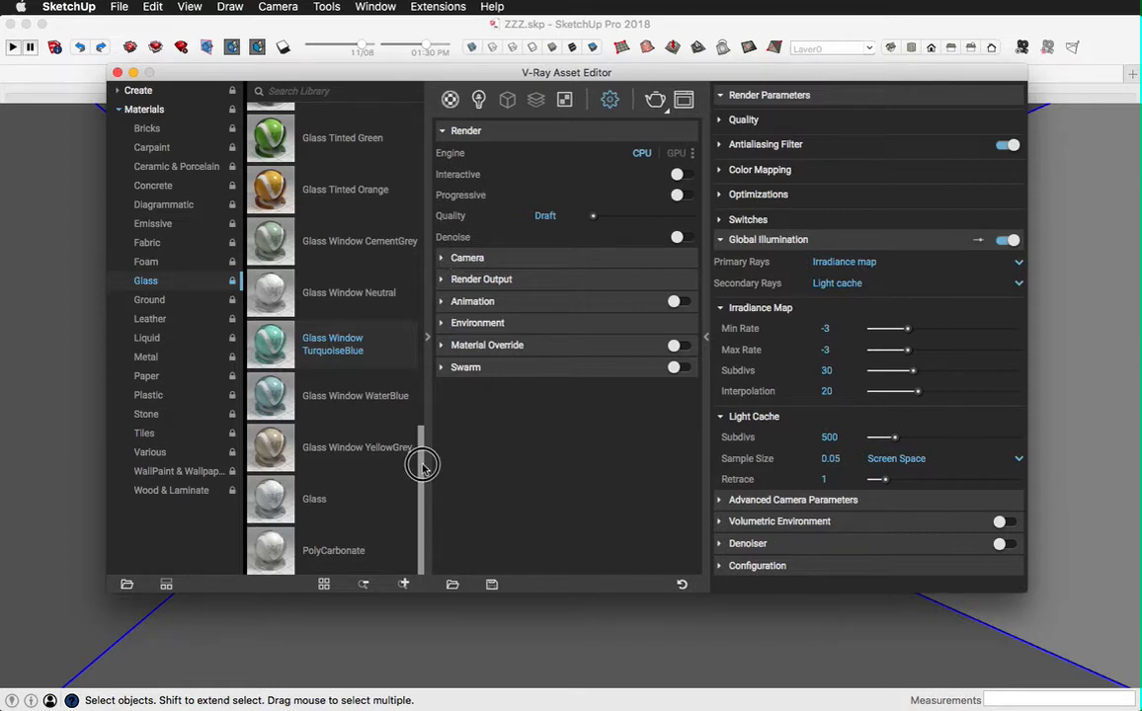
Step: Bring Glass Window TurquoiseBlue from the Glass library into the scene and select it among the scene materials
drag(422, 465, 422, 133)
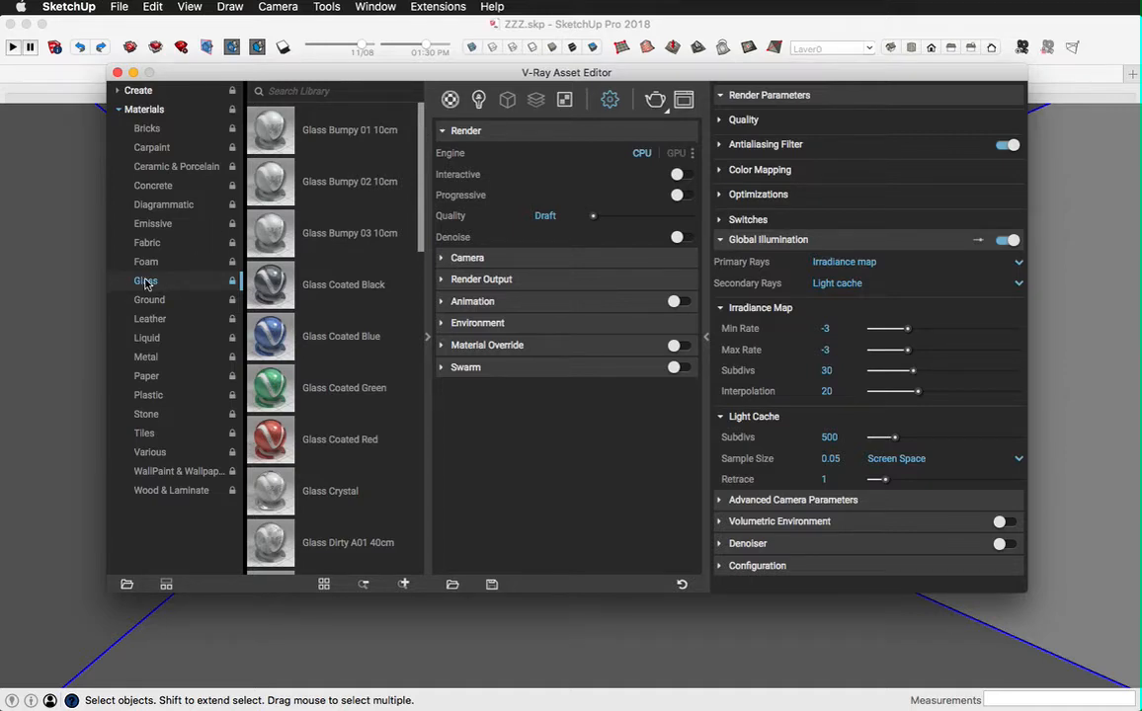
drag(422, 163, 428, 479)
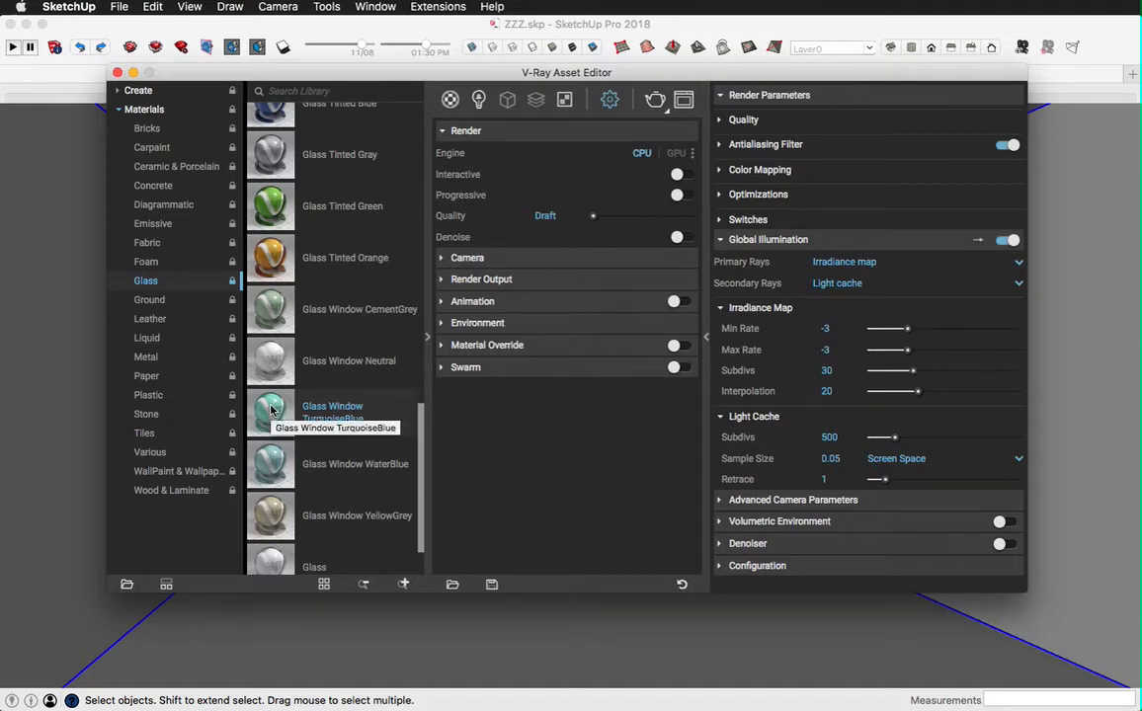
drag(271, 410, 510, 459)
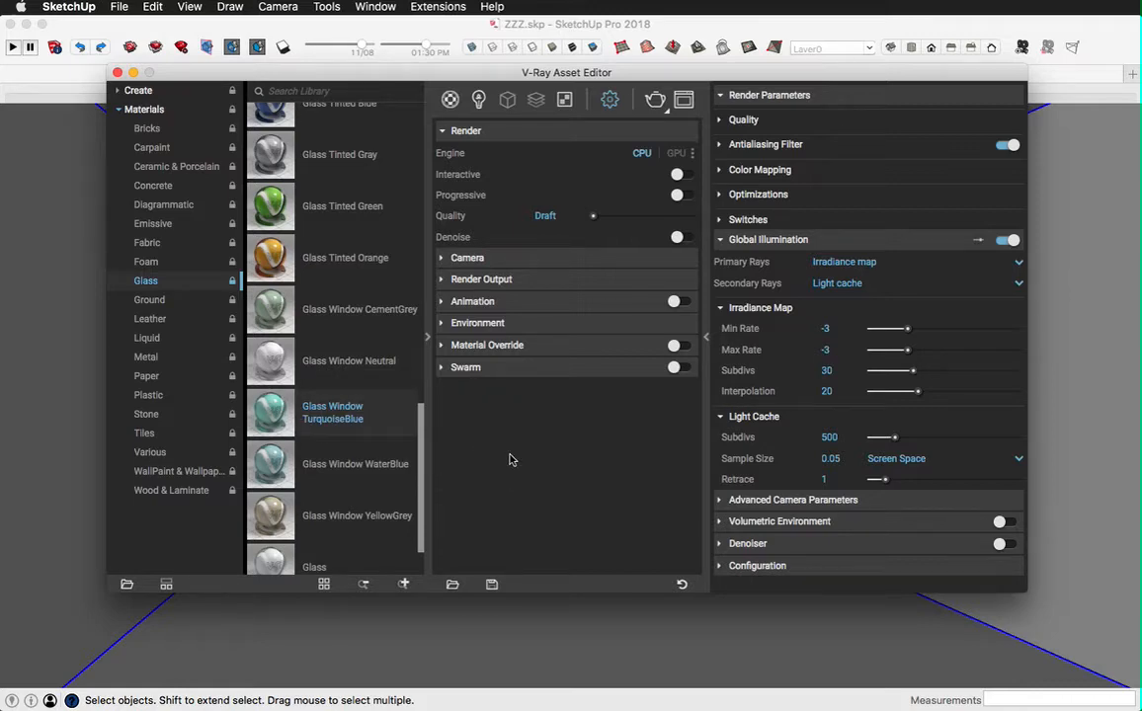
click(449, 99)
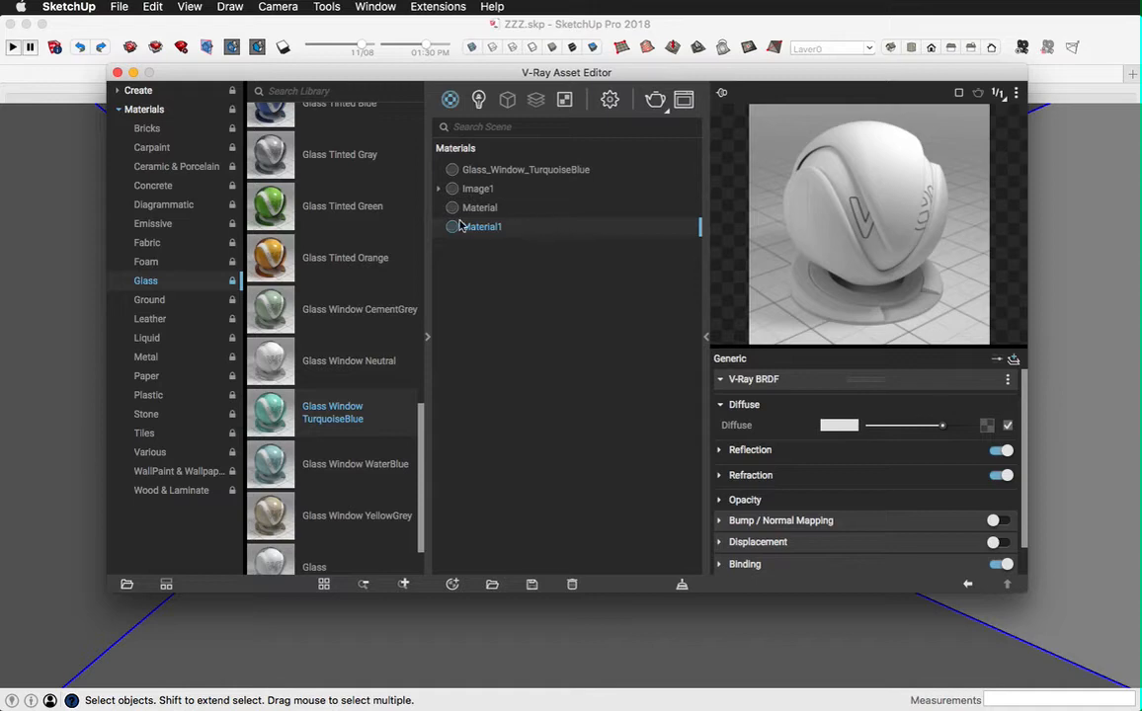
click(526, 171)
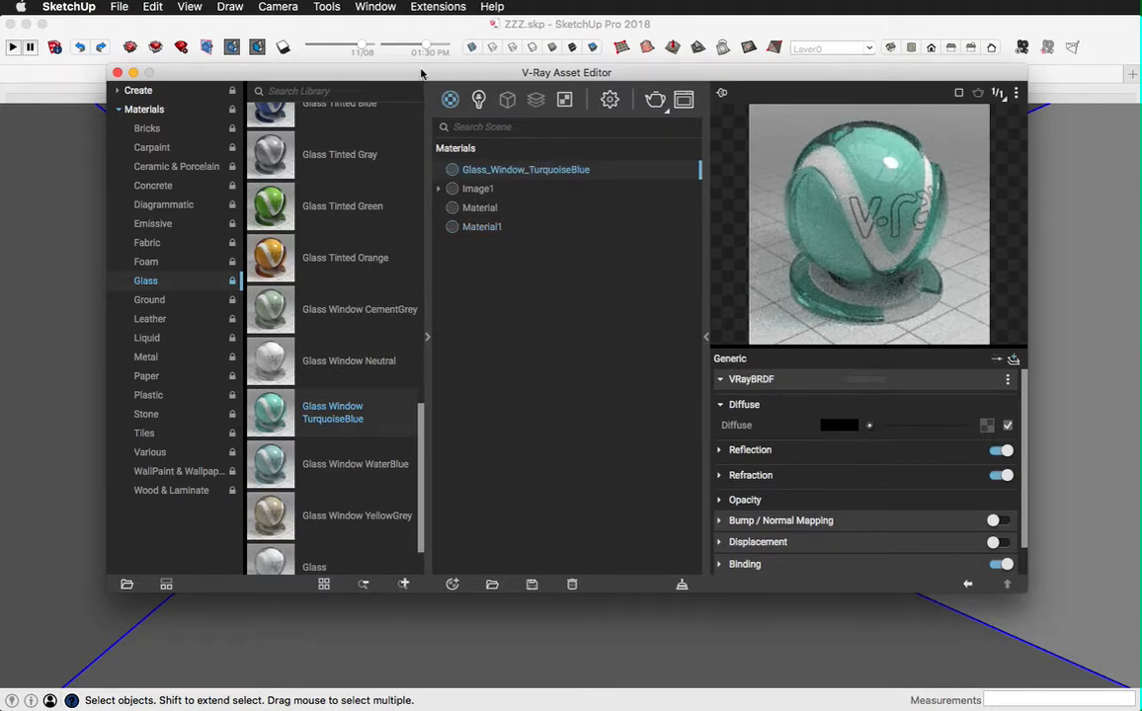
Step: Apply the Glass_Window_TurquoiseBlue material to all the glass inside the nested window group, and leave the group
mouse_move(415, 72)
mouse_down()
mouse_move(399, 184)
mouse_move(368, 267)
mouse_move(436, 446)
mouse_move(592, 300)
mouse_move(716, 207)
mouse_move(749, 107)
mouse_move(779, 139)
mouse_up()
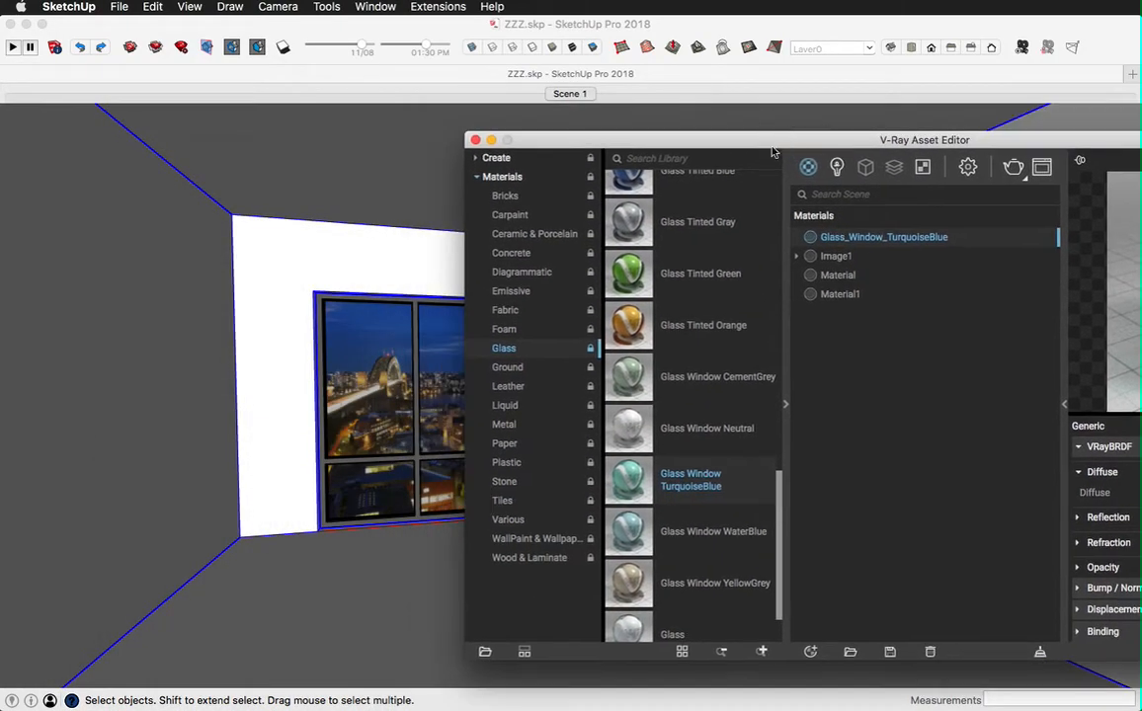
click(390, 365)
double_click(390, 366)
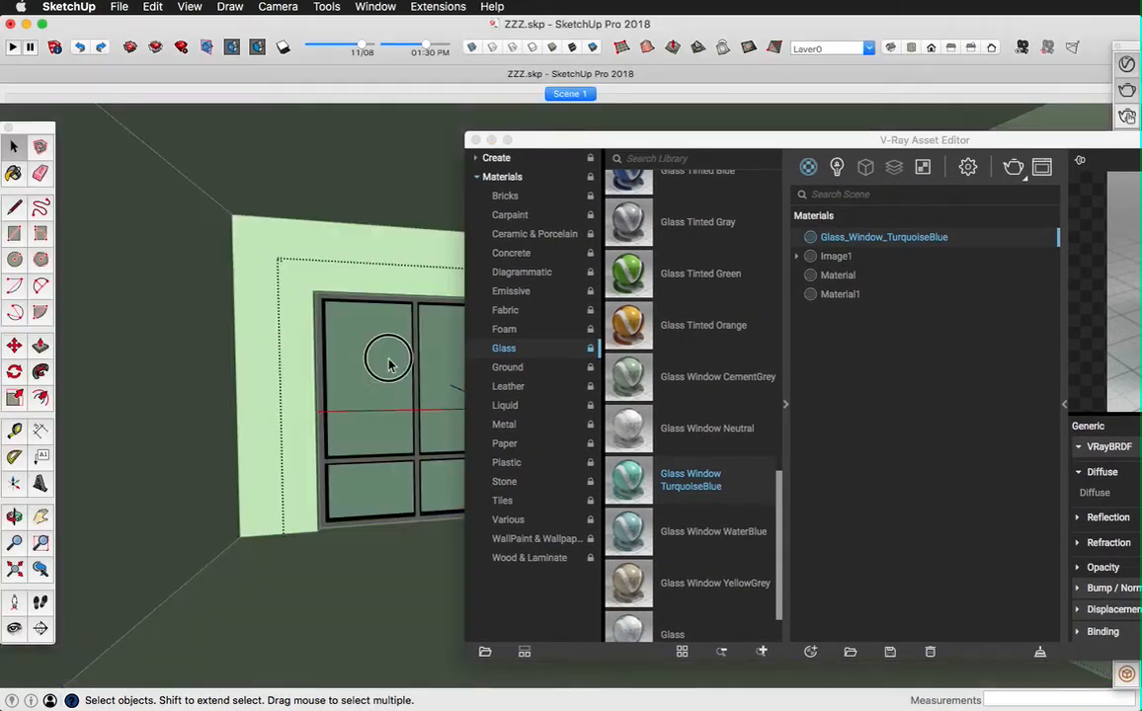
double_click(389, 364)
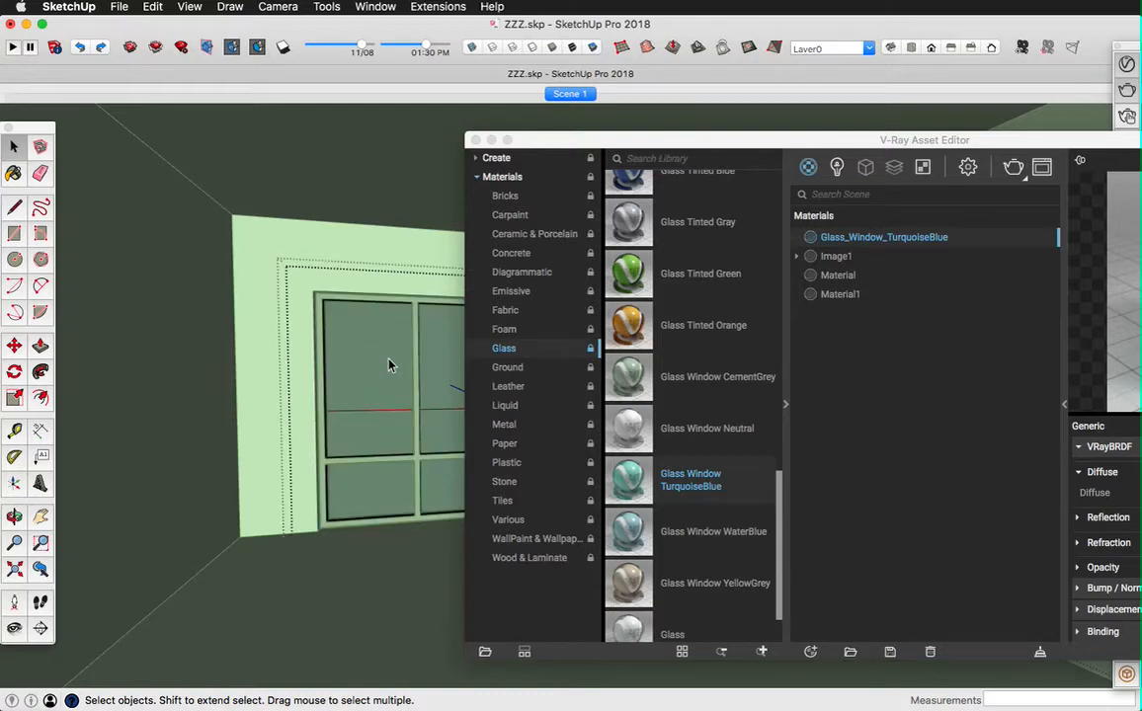
click(389, 365)
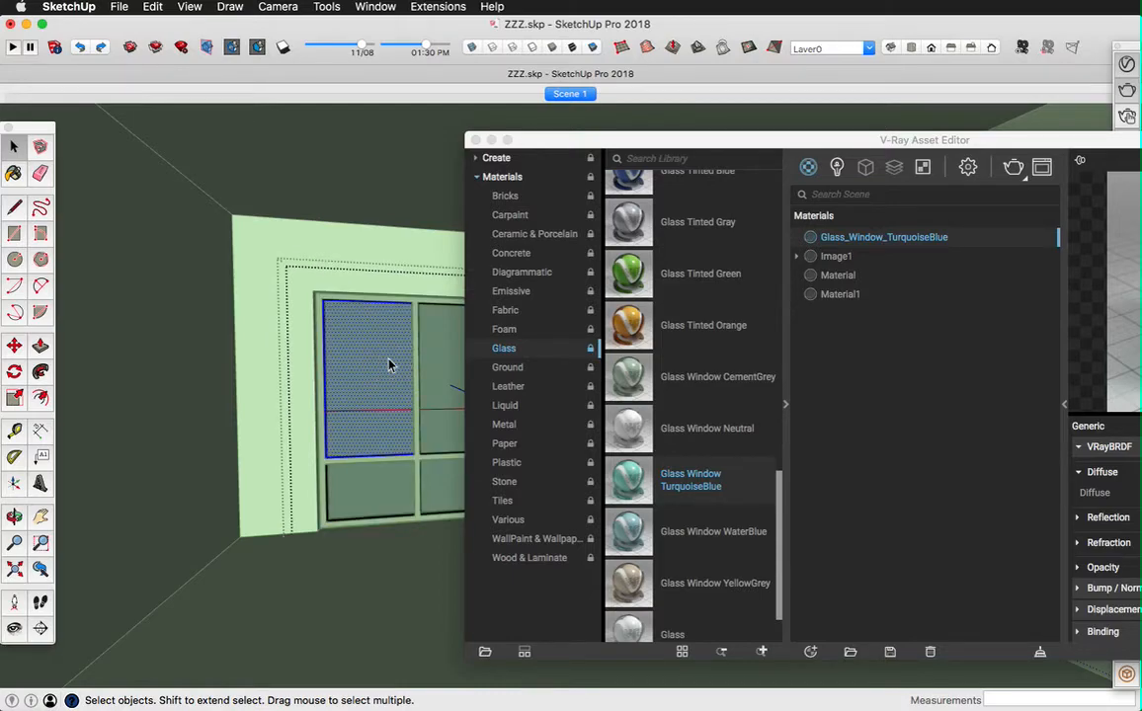
key(super+a)
click(855, 246)
right_click(855, 246)
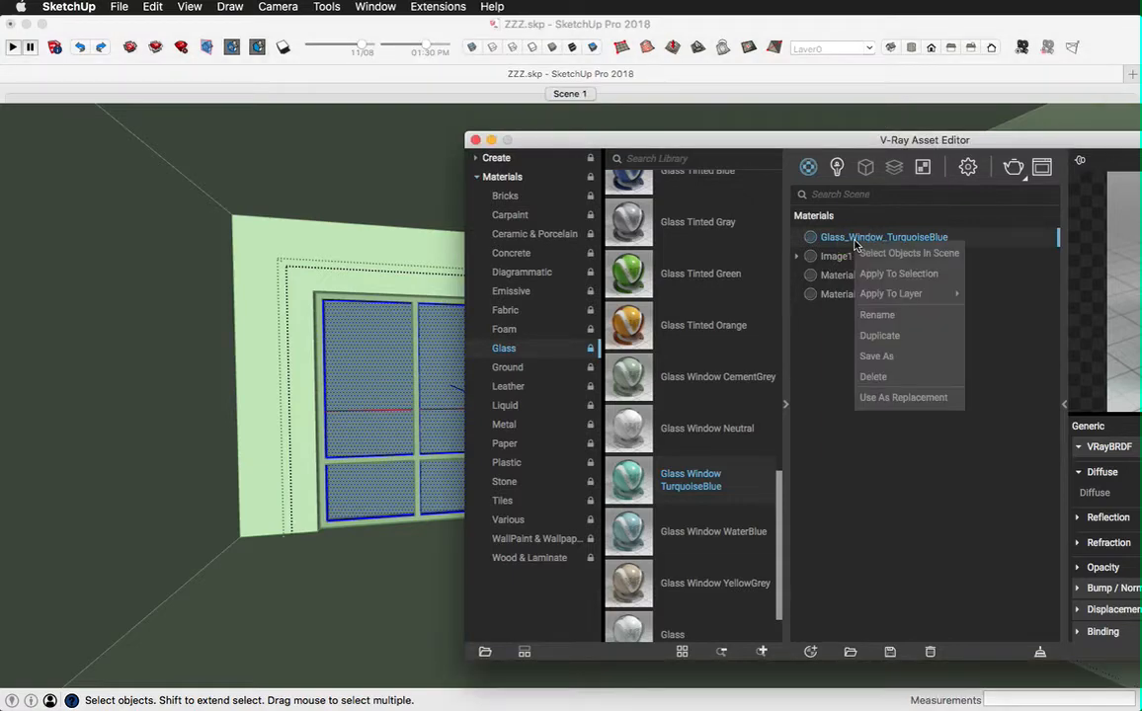
click(886, 274)
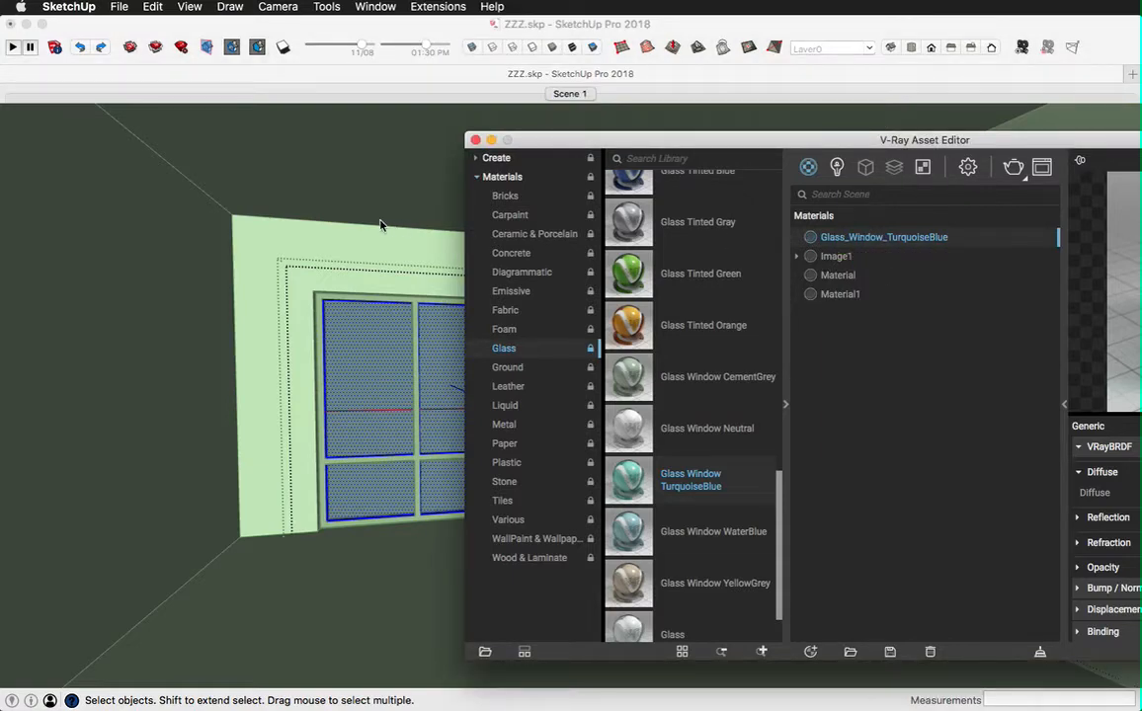
click(316, 256)
click(316, 256)
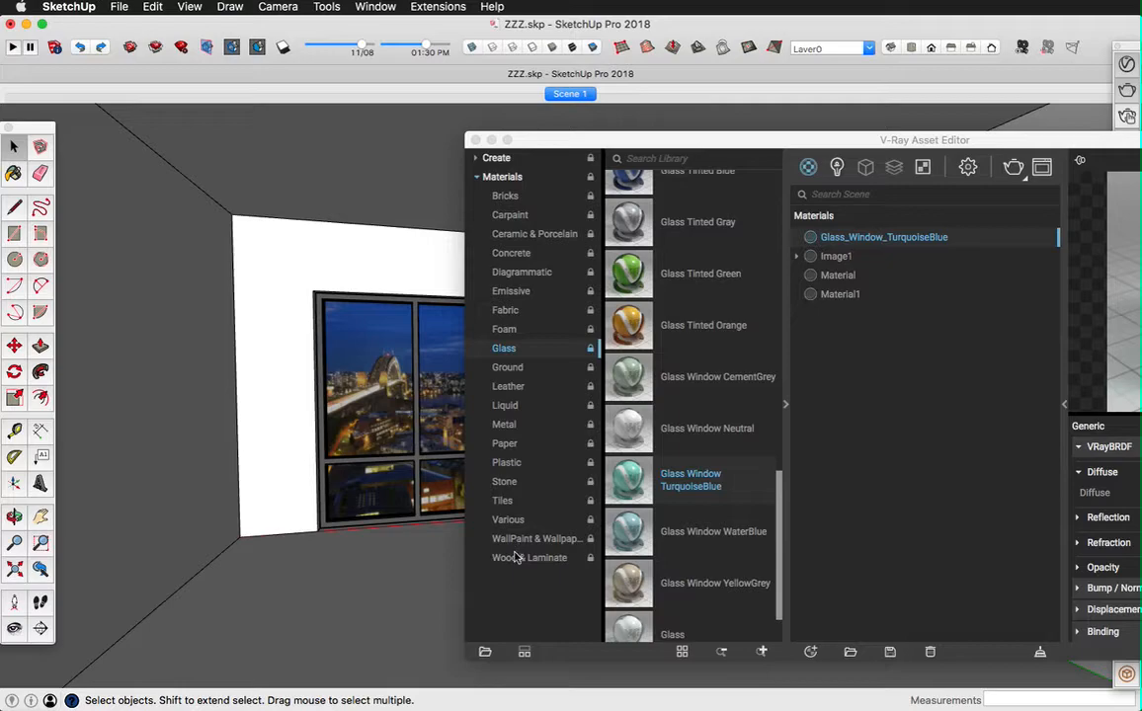
Step: Apply Flooring Laminate A Wide 250cm from the Wood & Laminate library to the floor face and close the Asset Editor
click(379, 606)
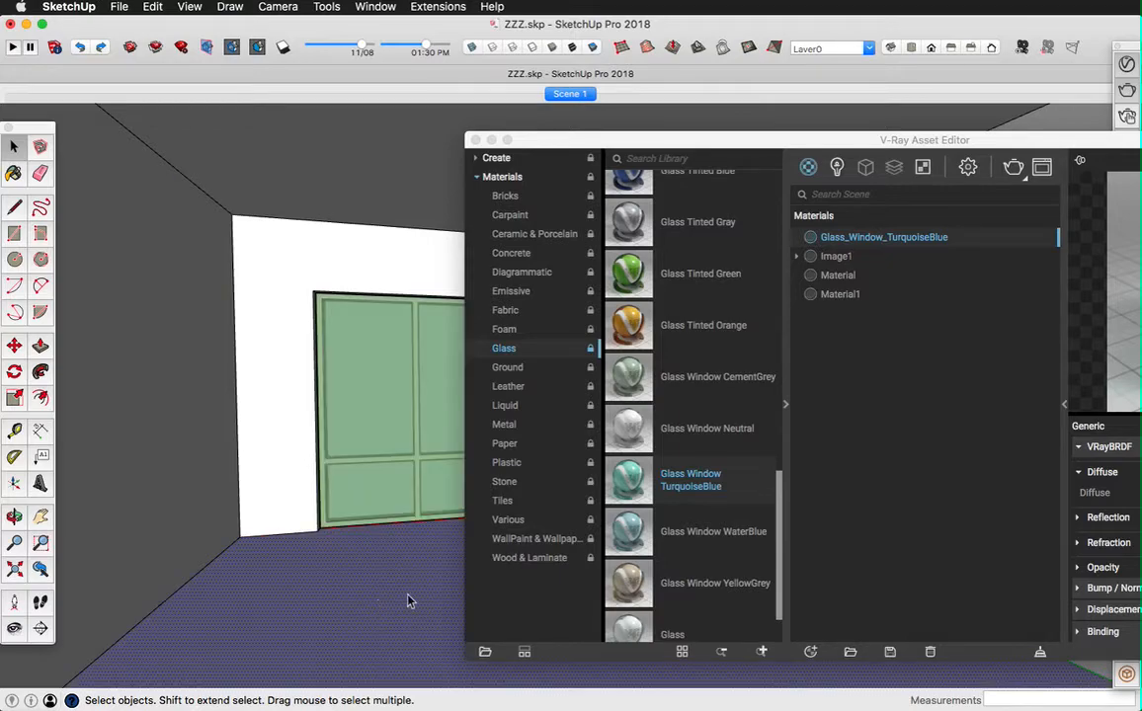
click(529, 558)
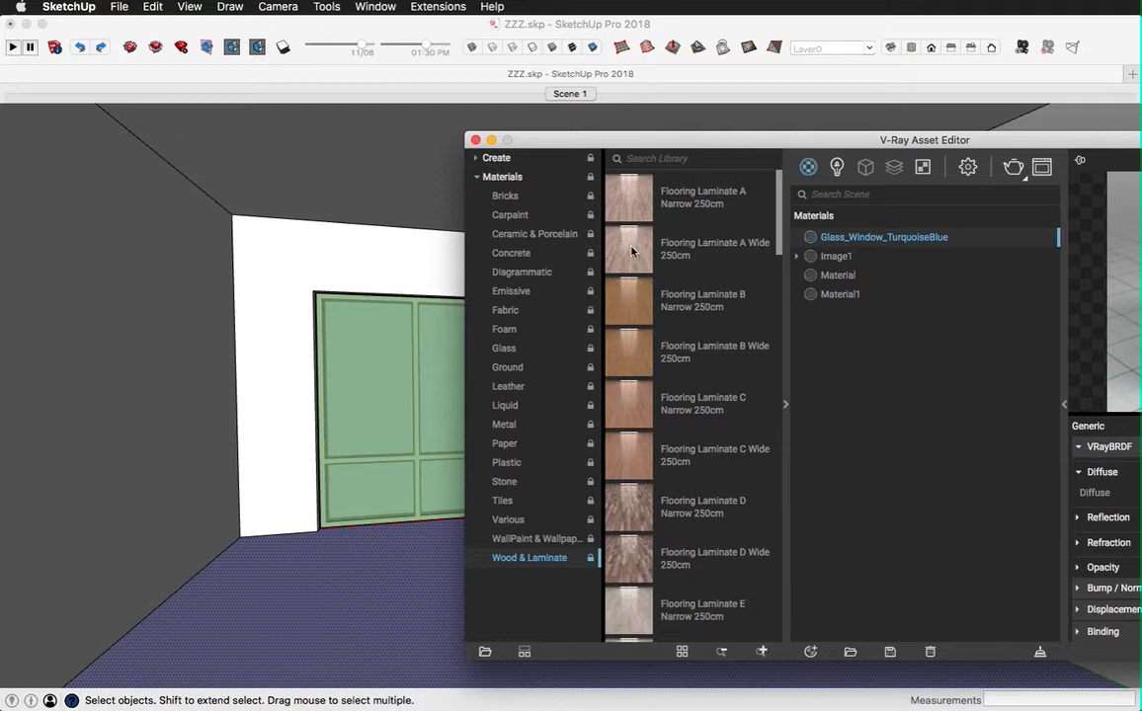
drag(632, 251, 917, 414)
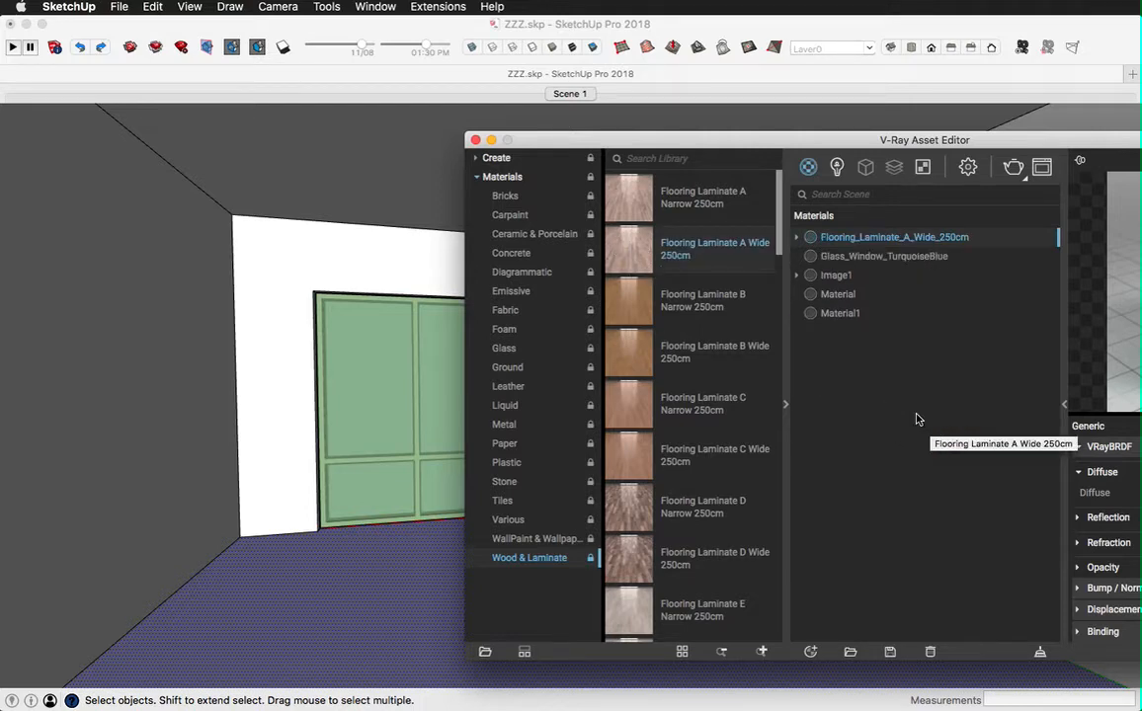
right_click(808, 238)
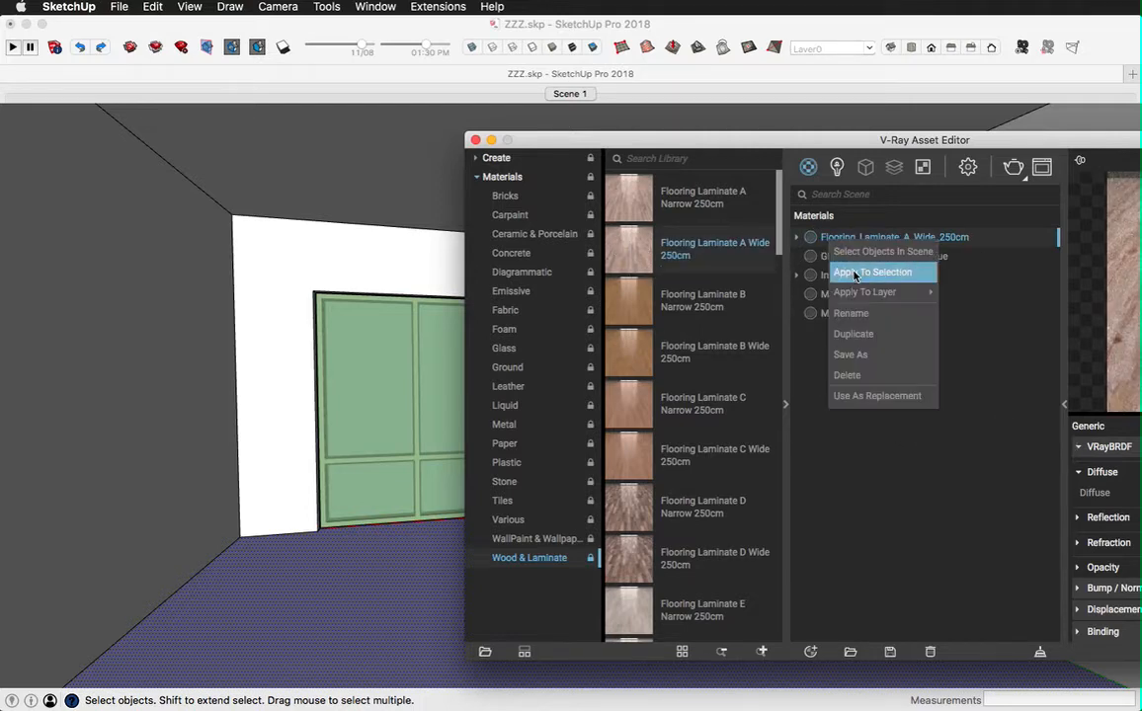
click(855, 277)
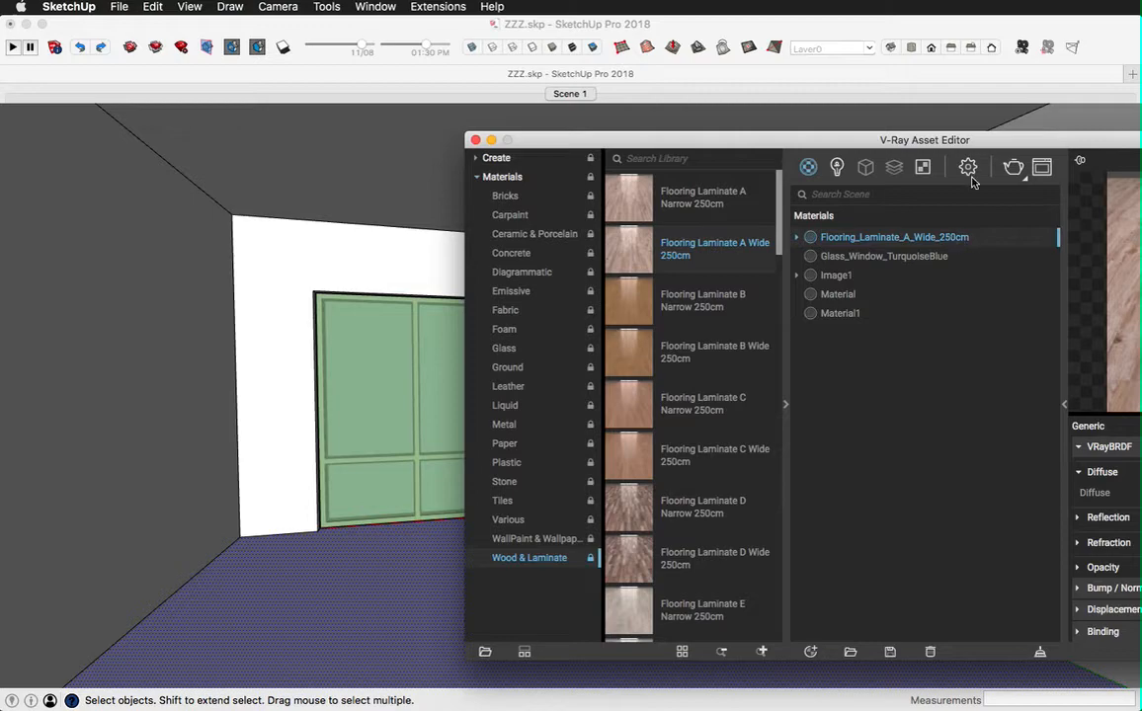
drag(962, 135, 670, 131)
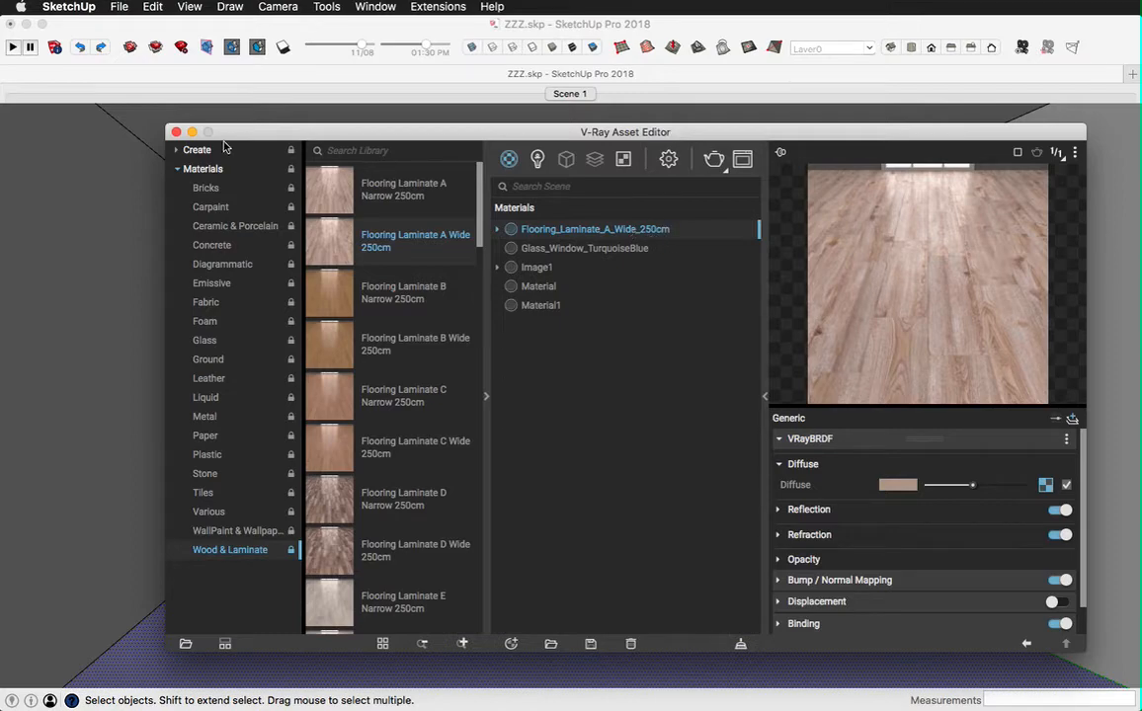
click(176, 132)
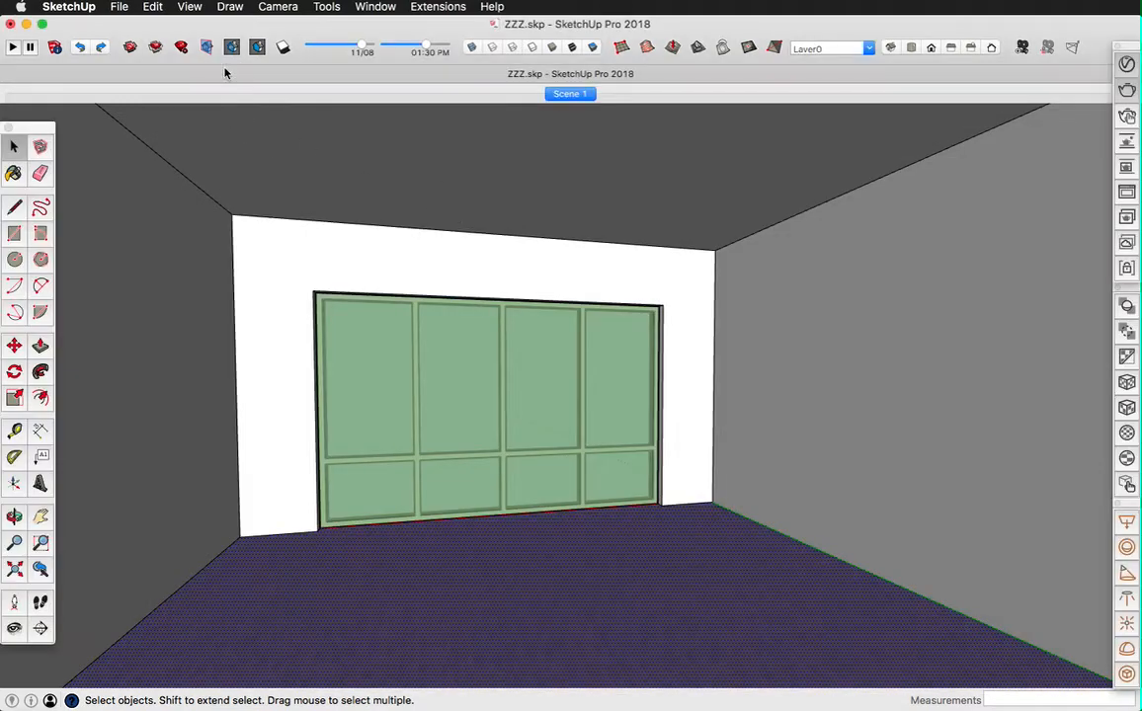
Step: Open the laminate flooring material from the colors in the model for editing
click(14, 173)
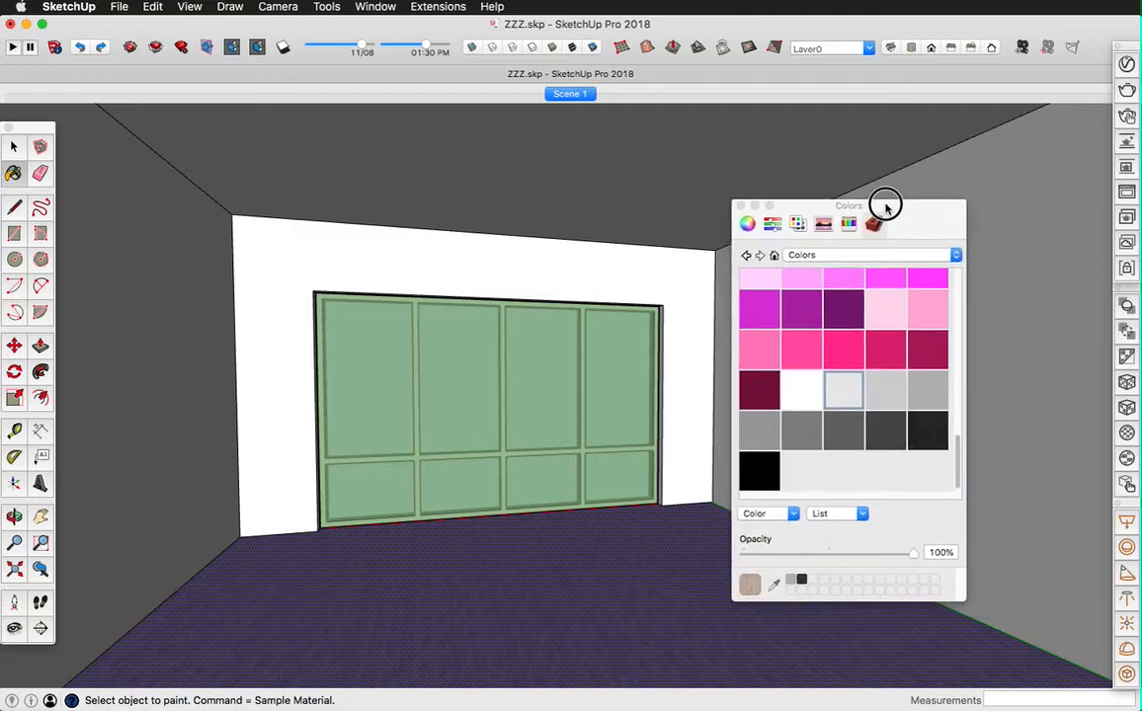
drag(884, 201, 1027, 138)
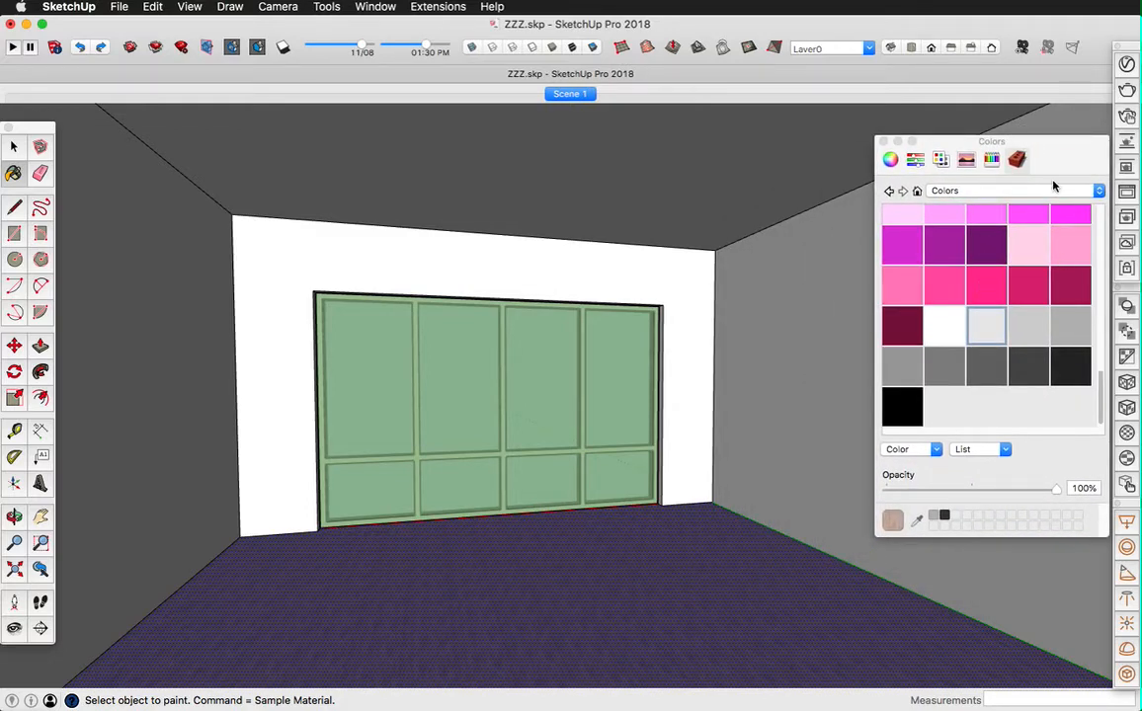
click(917, 192)
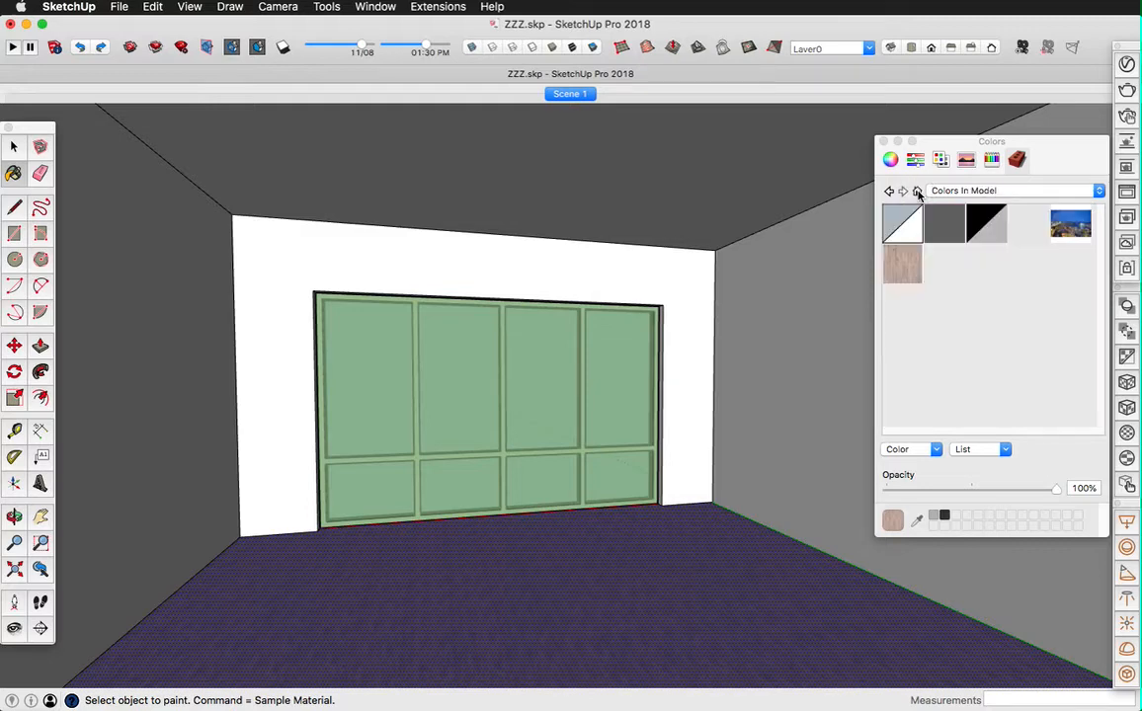
right_click(908, 261)
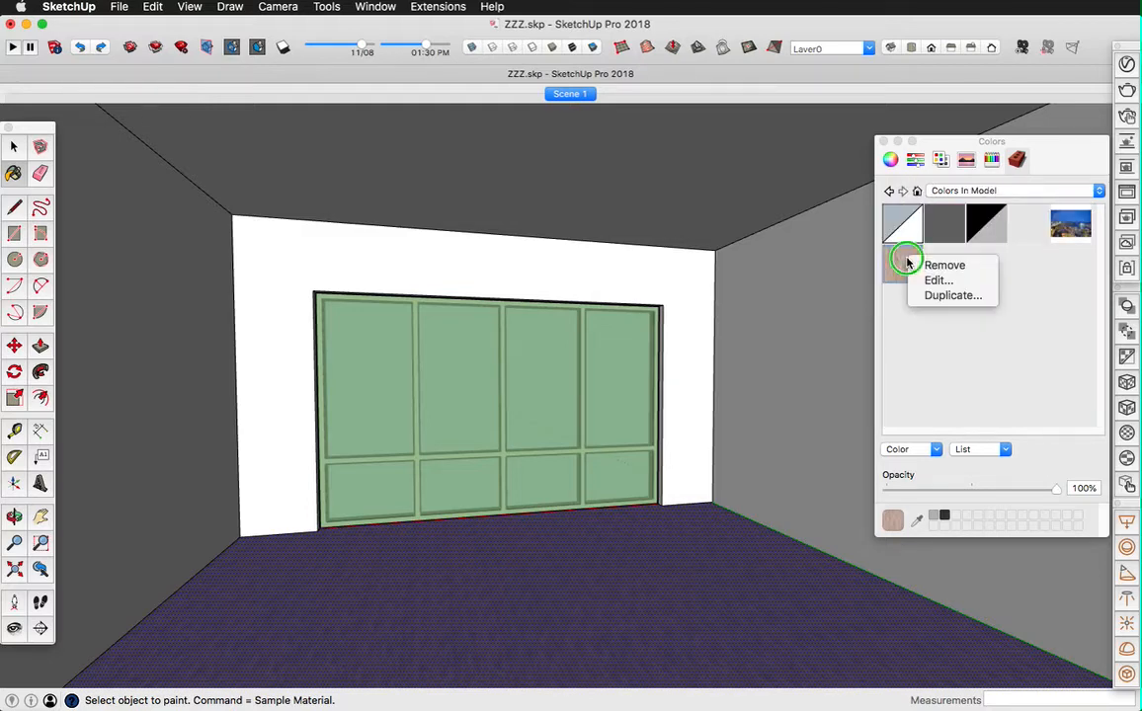
click(935, 282)
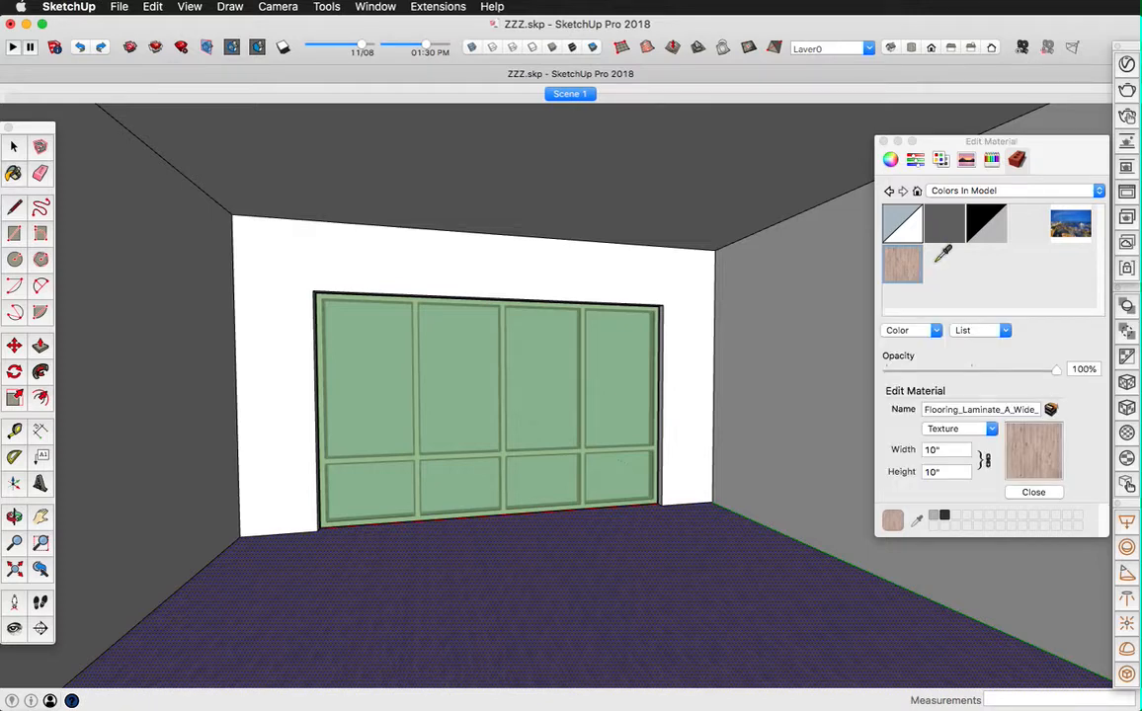
Step: Set the laminate flooring texture's width to 250 cm
click(935, 450)
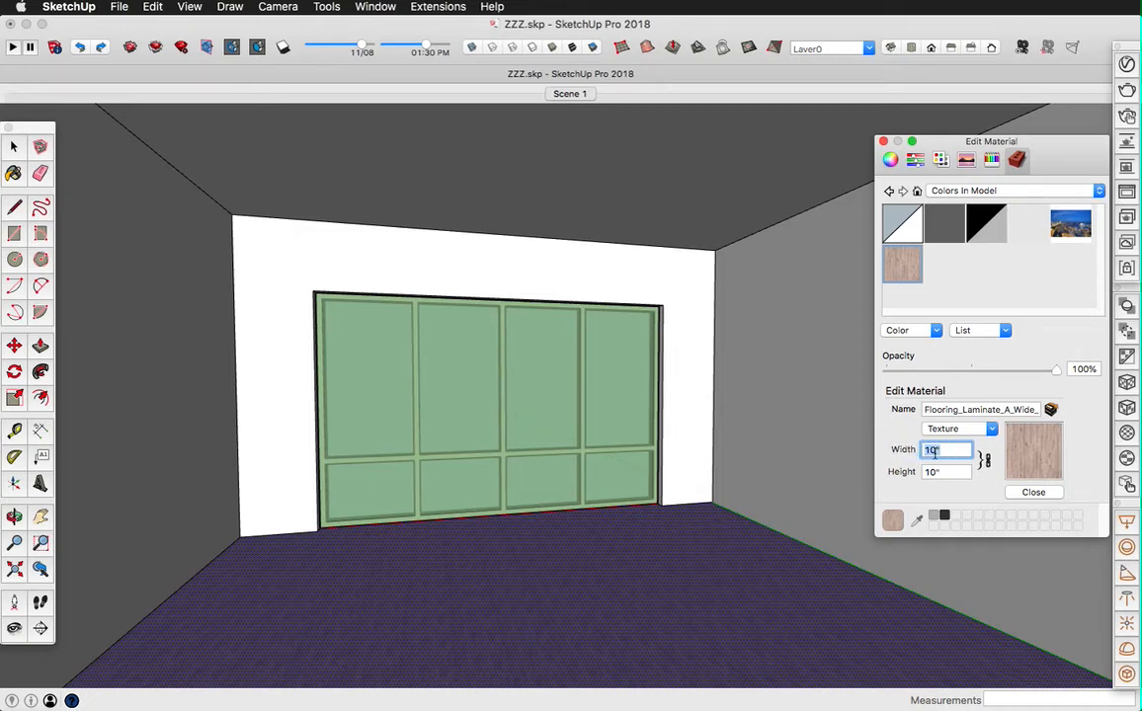
text(250cm)
key(Return)
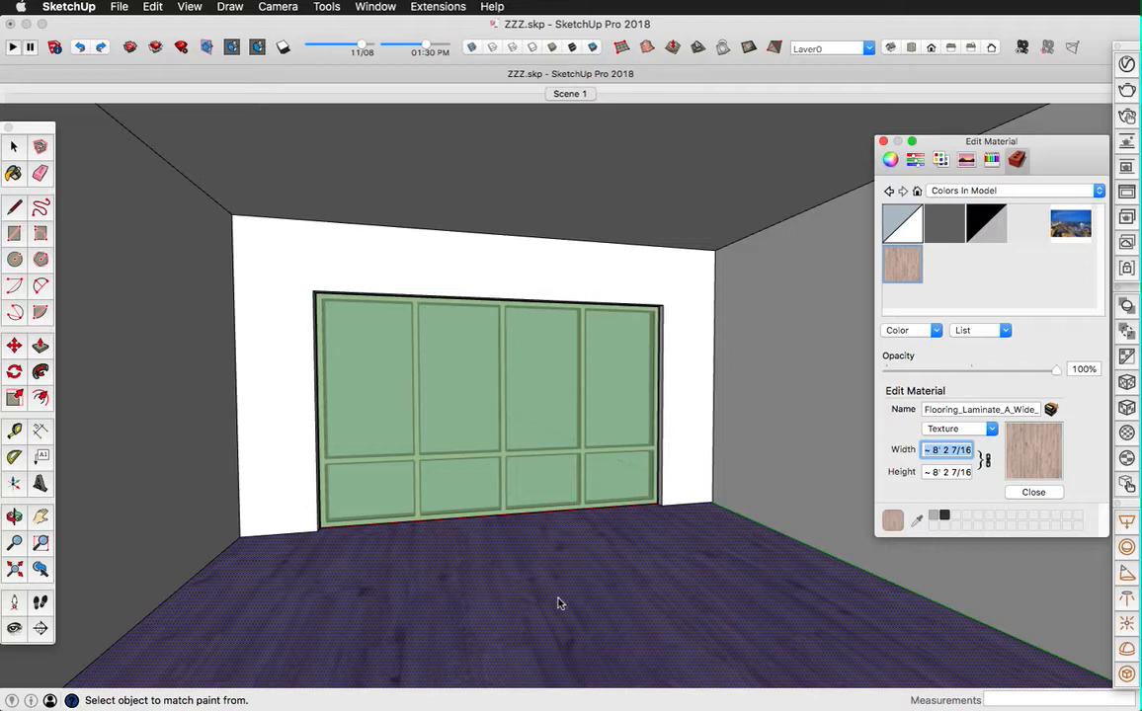
Step: Set the laminate flooring texture's width to 10 feet
click(931, 449)
click(932, 450)
drag(932, 449, 1028, 459)
text(10')
key(Return)
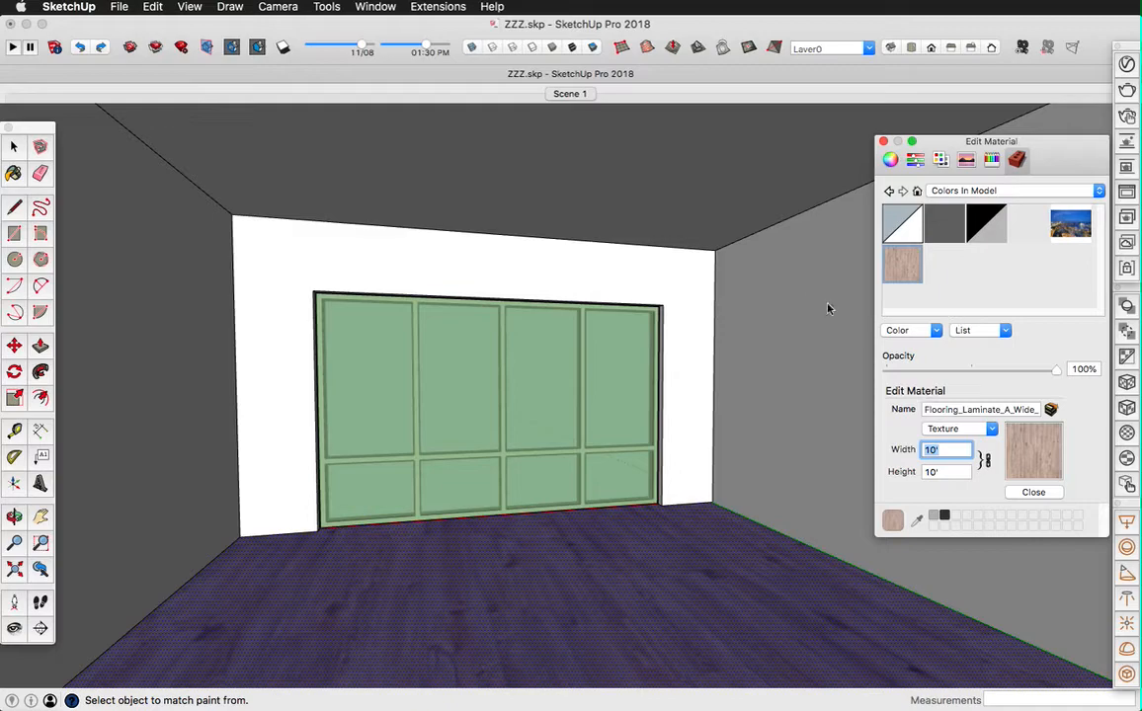
Step: Close the open room group and dismiss the material editing window
click(152, 7)
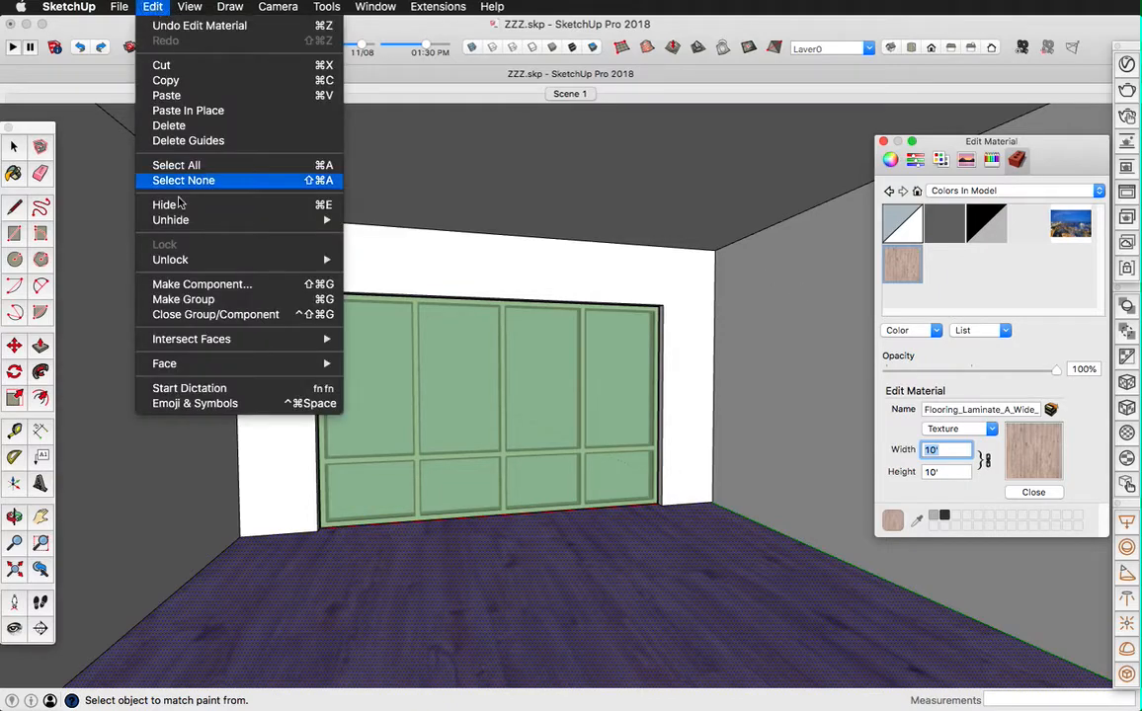
click(183, 316)
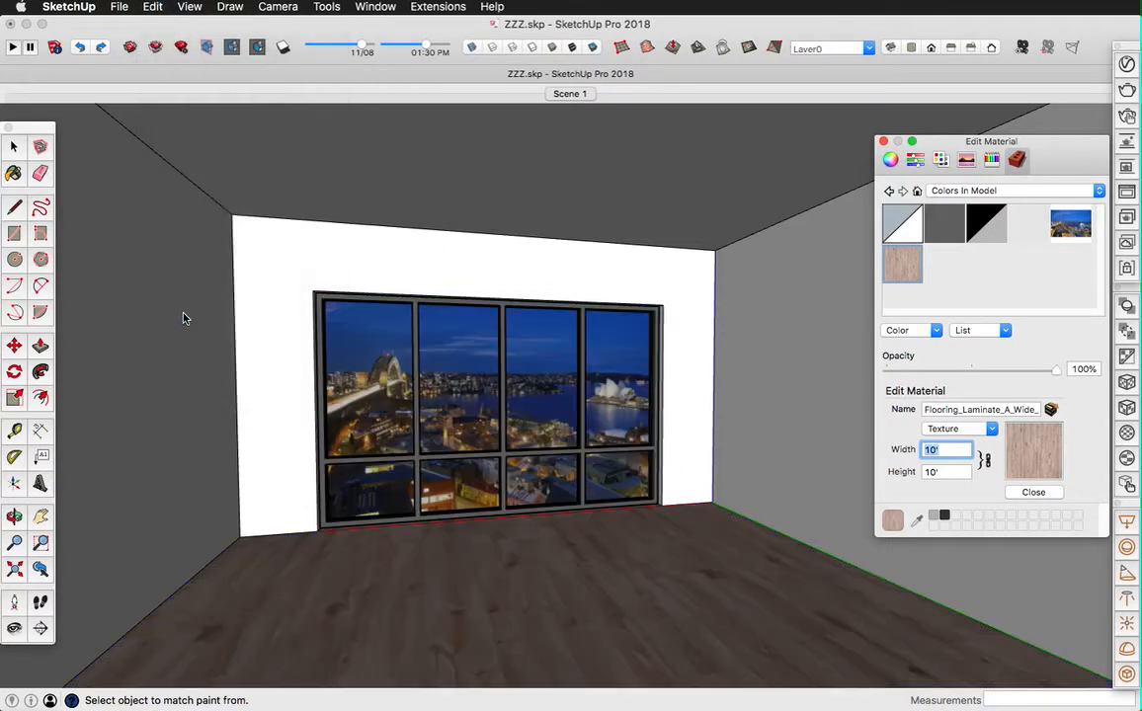
click(883, 141)
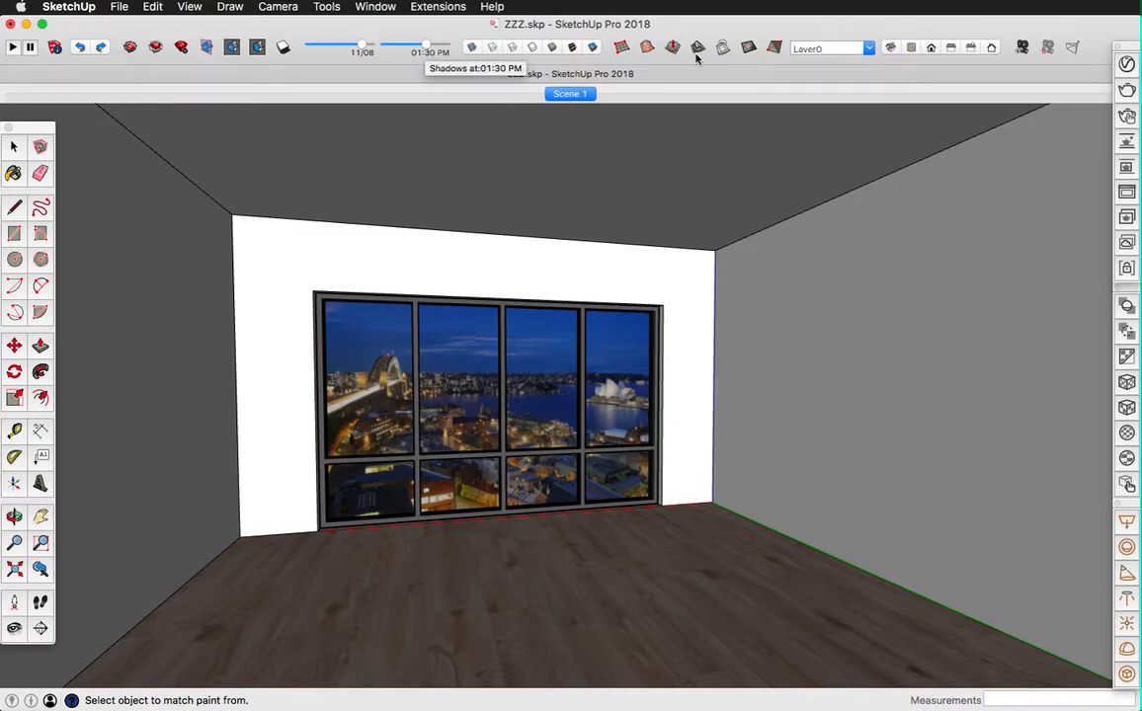
Step: Render the room with V-Ray and place the frame buffer over the model to examine the floor and lighting
click(1126, 90)
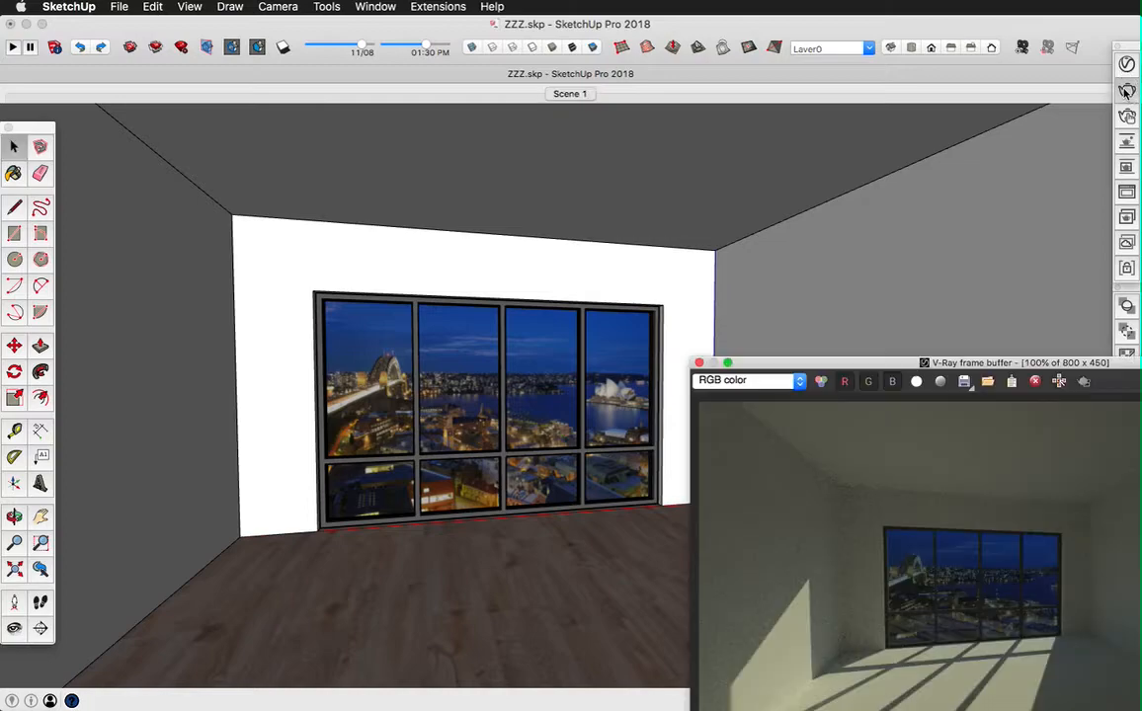
drag(939, 363, 552, 161)
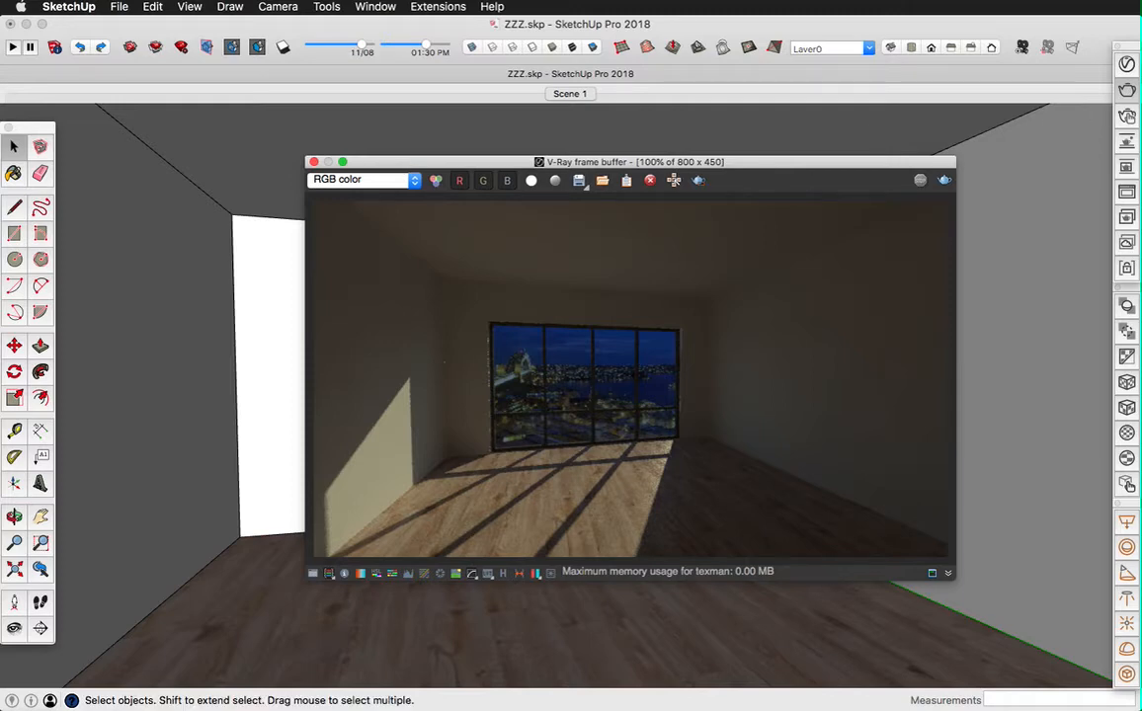
Step: Set the shadow time to 10:30 PM, test-render the night scene and close the frame buffer
drag(1141, 108, 951, 153)
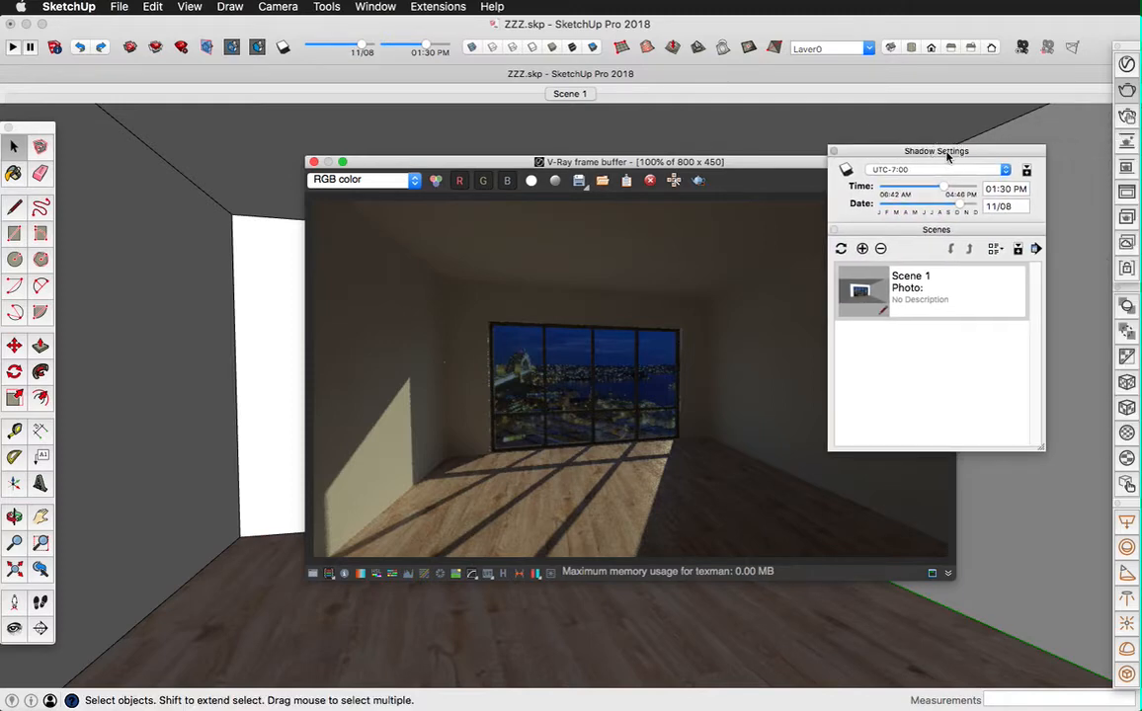
mouse_move(949, 191)
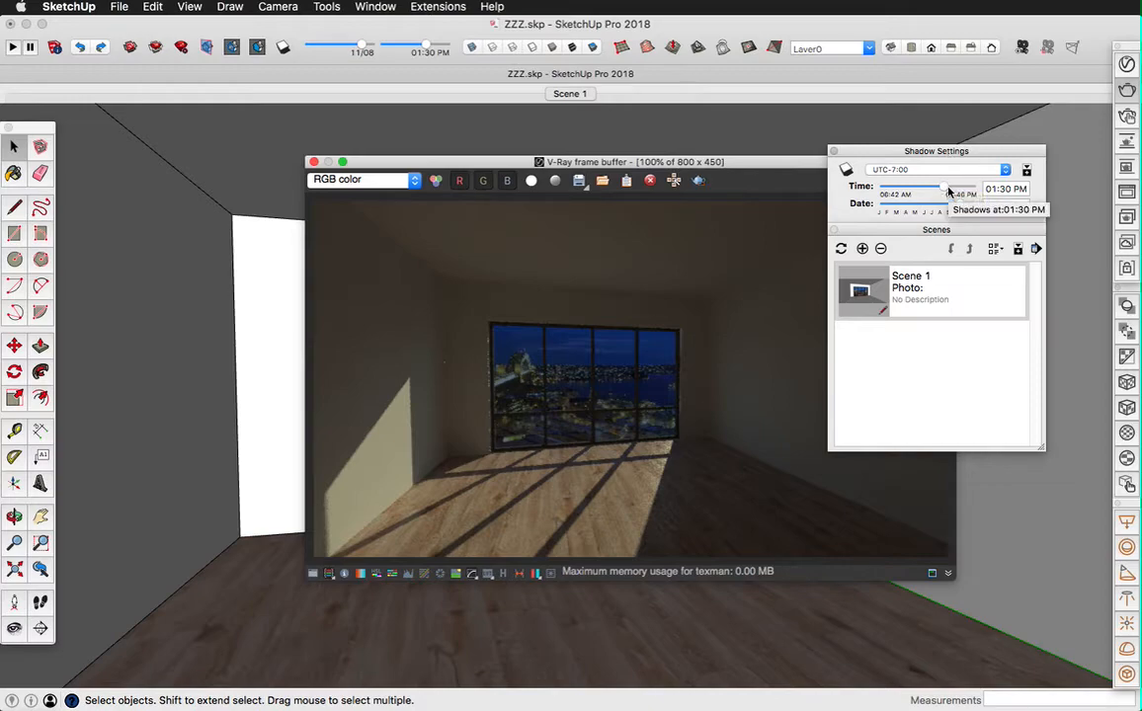
click(990, 189)
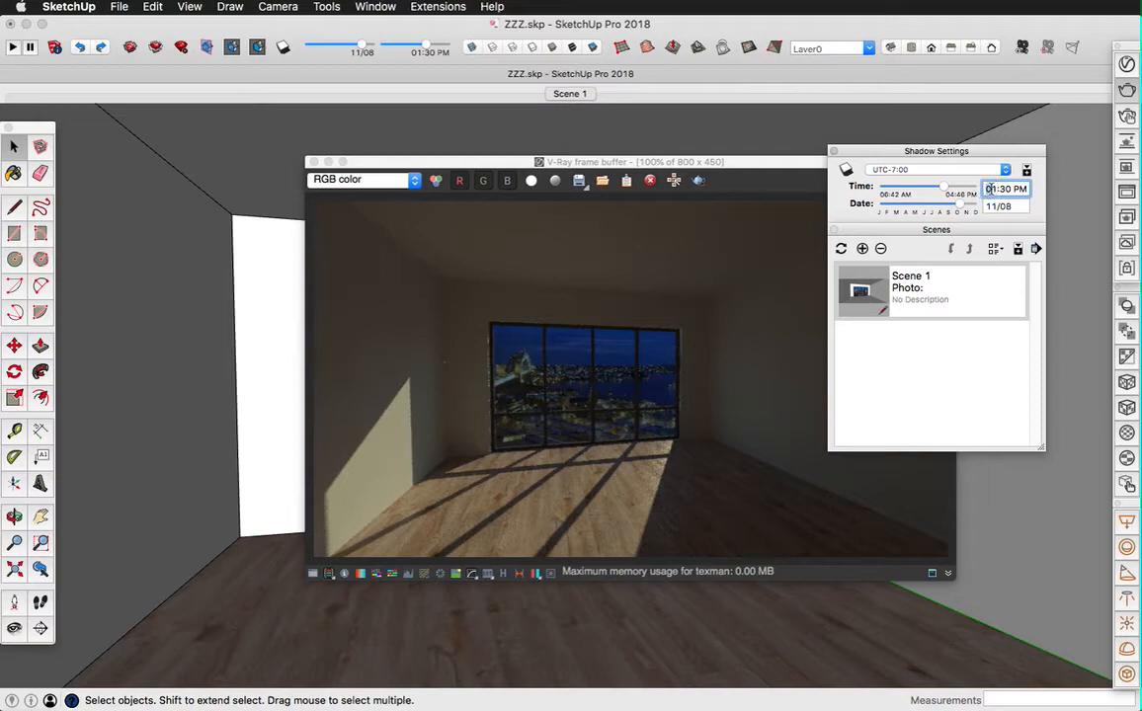
click(987, 189)
text(10)
key(Return)
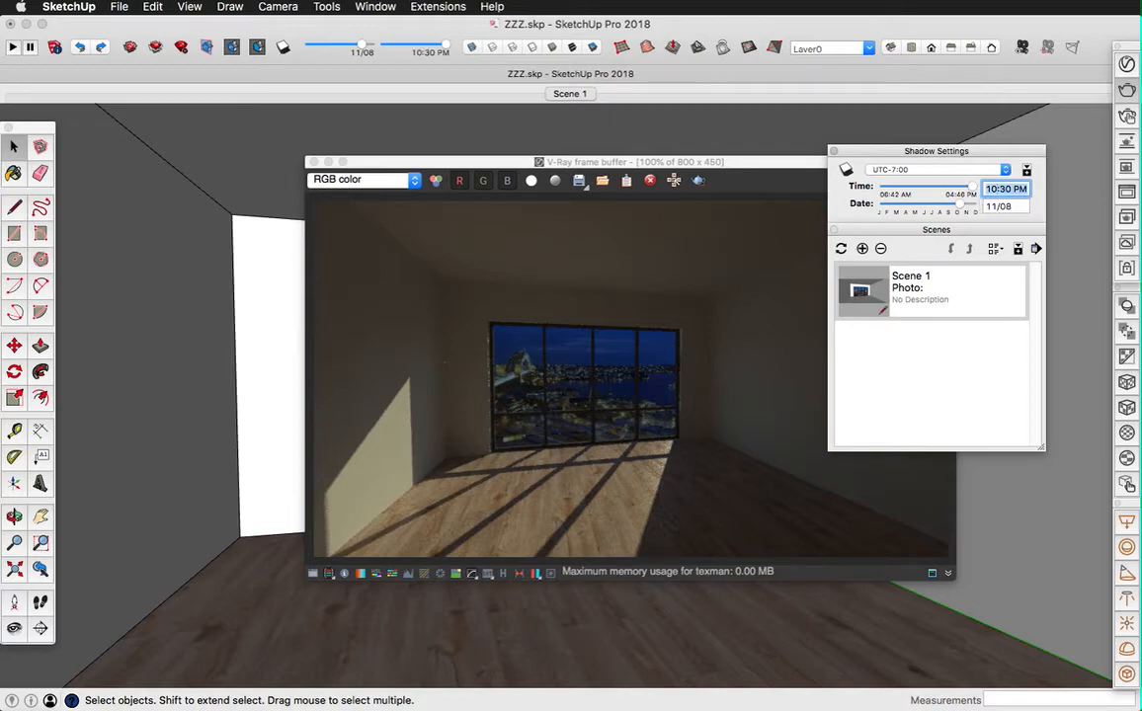
click(1127, 90)
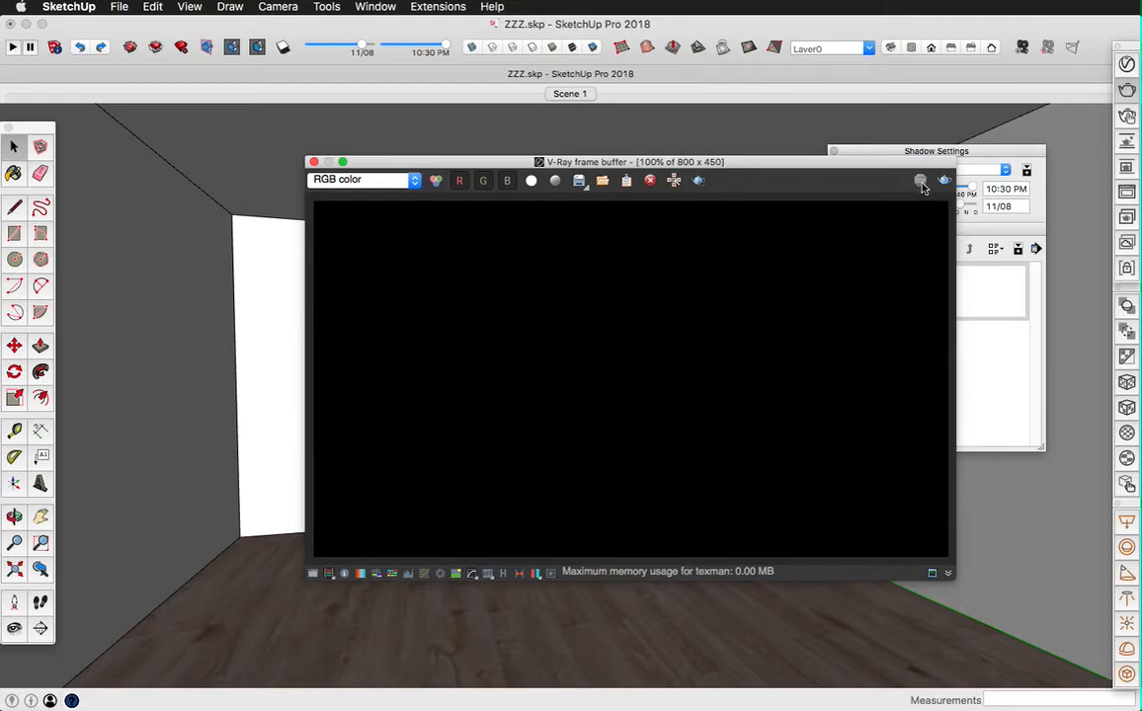
click(313, 162)
Step: Delete the window group in front of the city image, test-render the room again and close the frame buffer
click(466, 358)
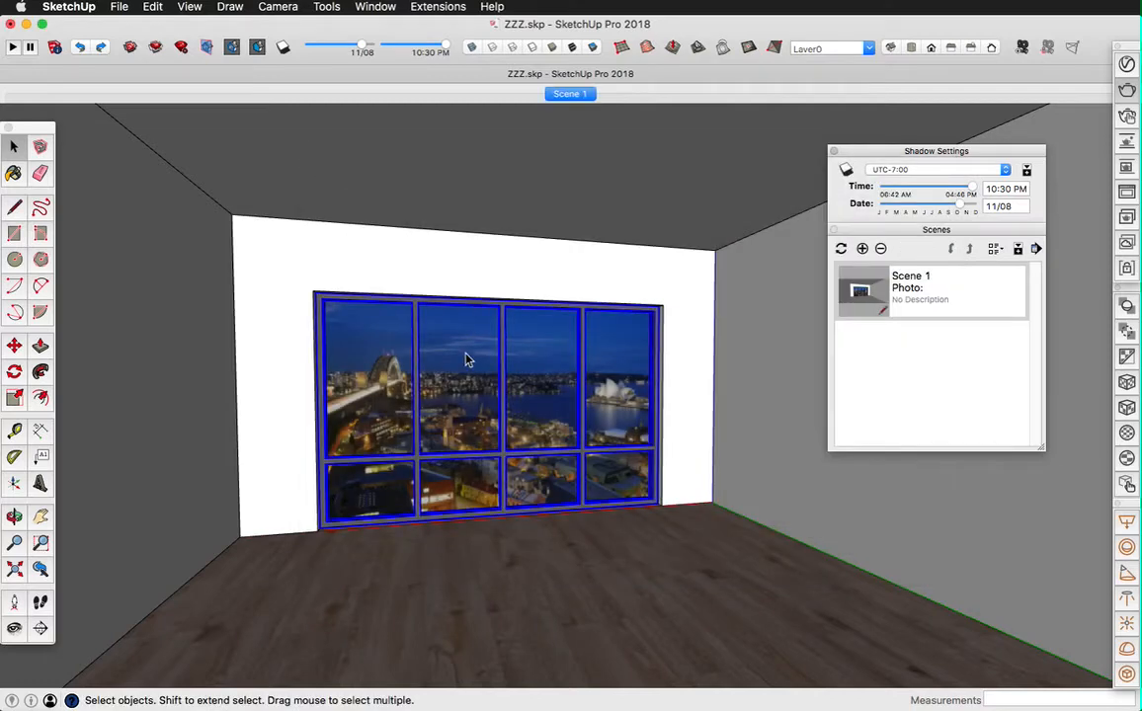
key(Delete)
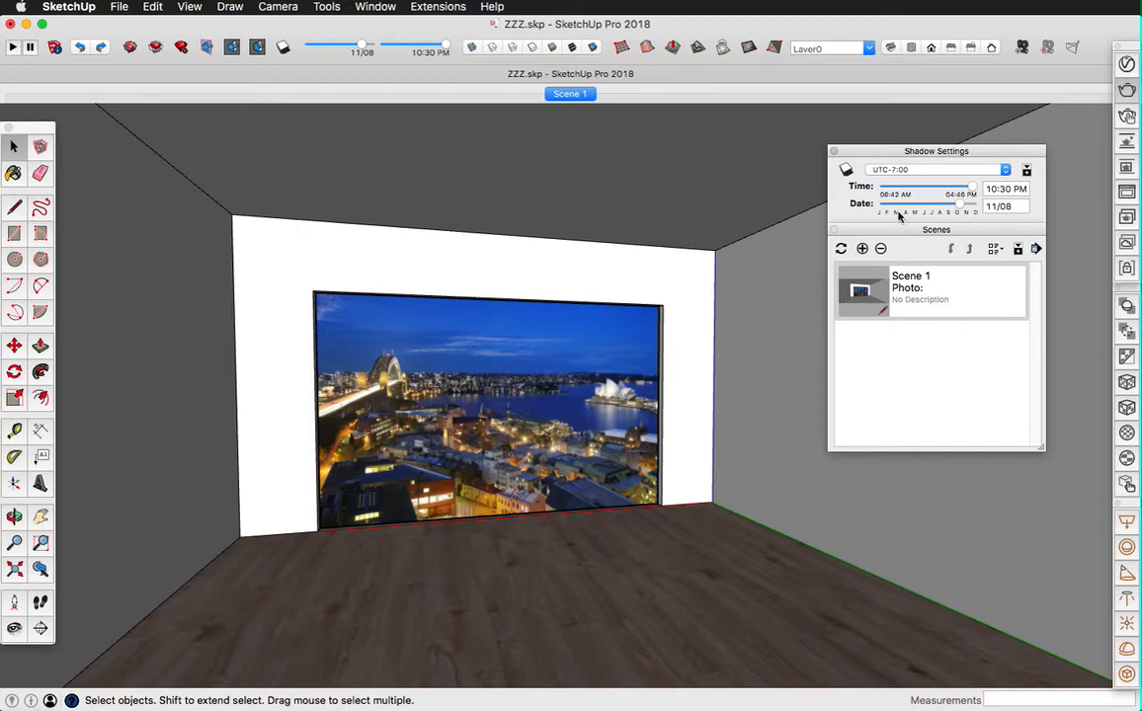
click(1128, 91)
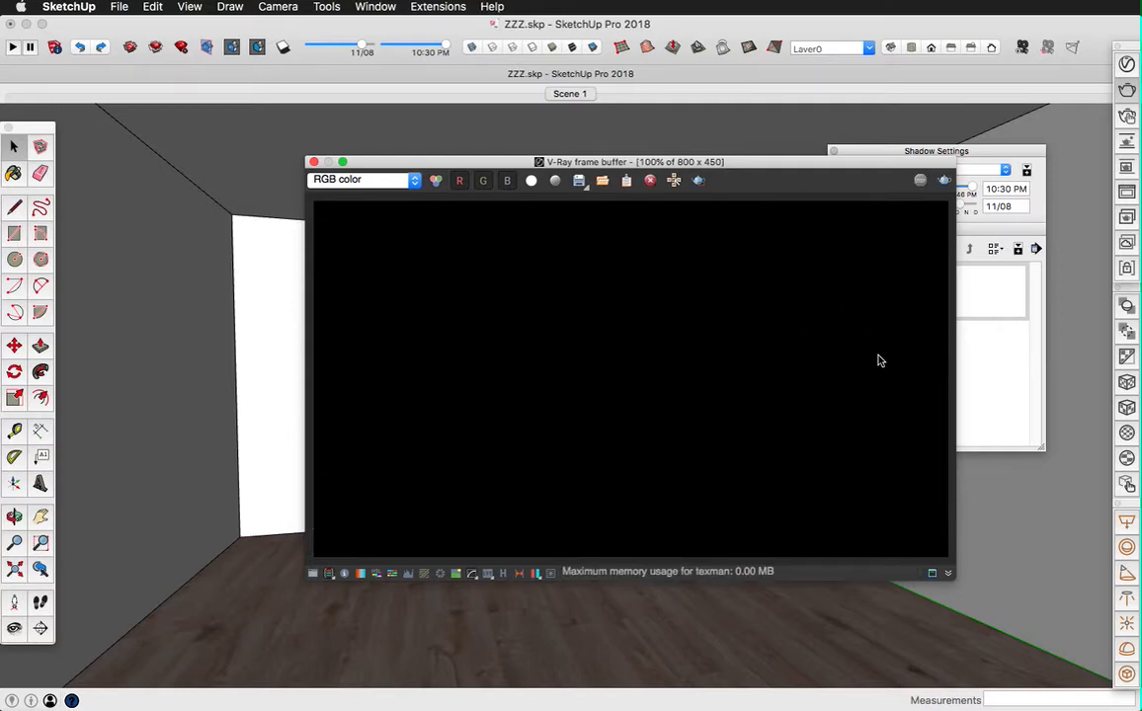
click(314, 162)
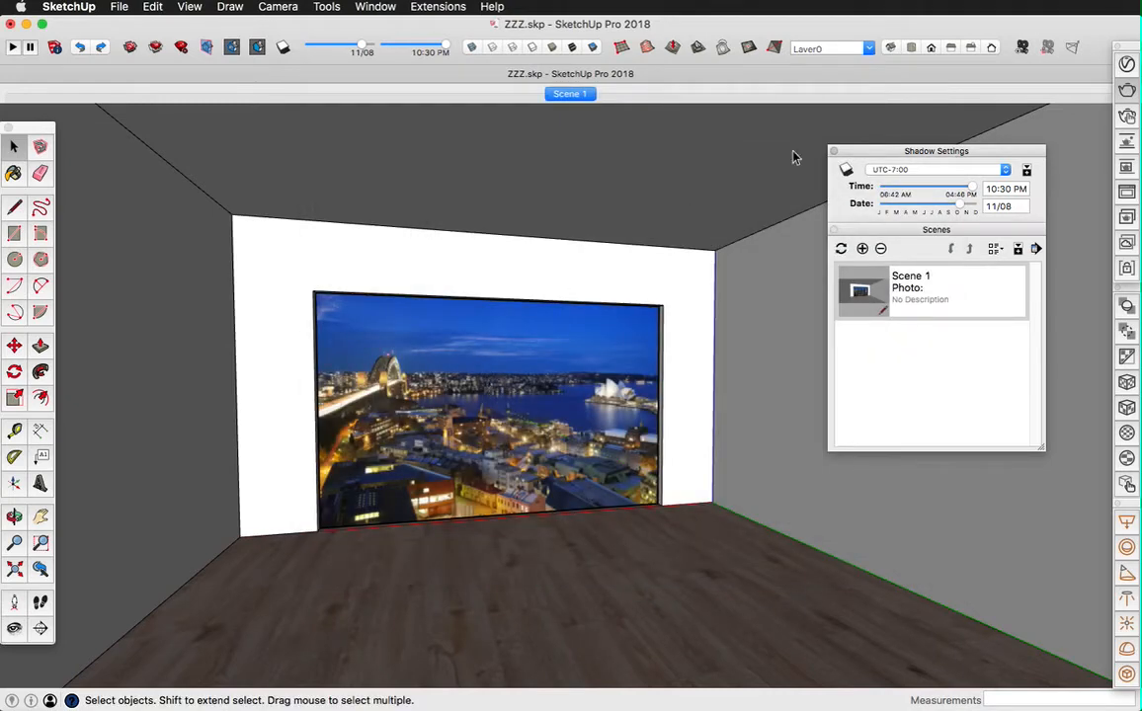
Step: Add a new Emissive material to the scene from the Create library and set its color to white
click(1127, 66)
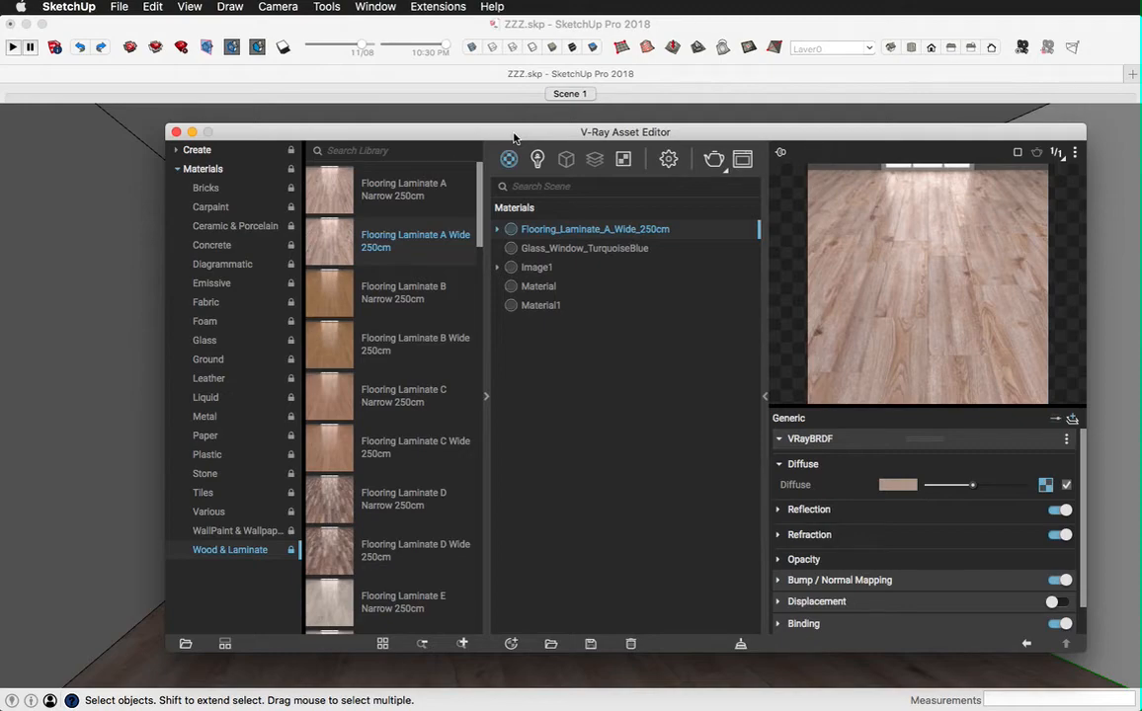
click(199, 151)
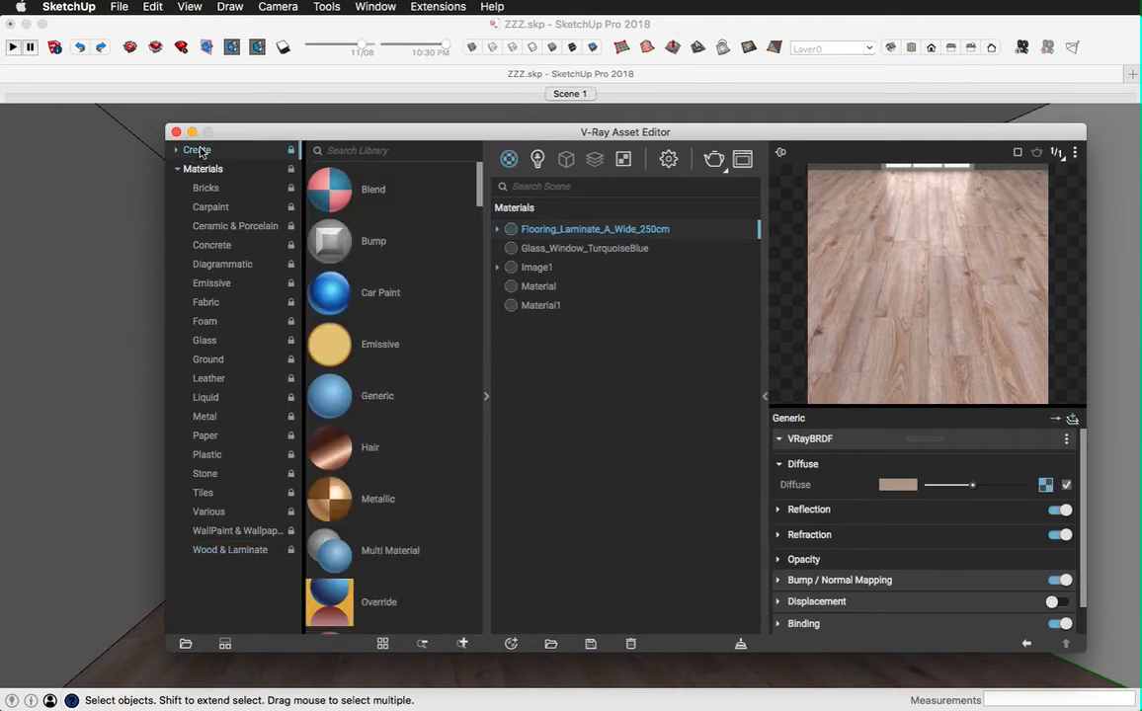
drag(330, 346, 596, 416)
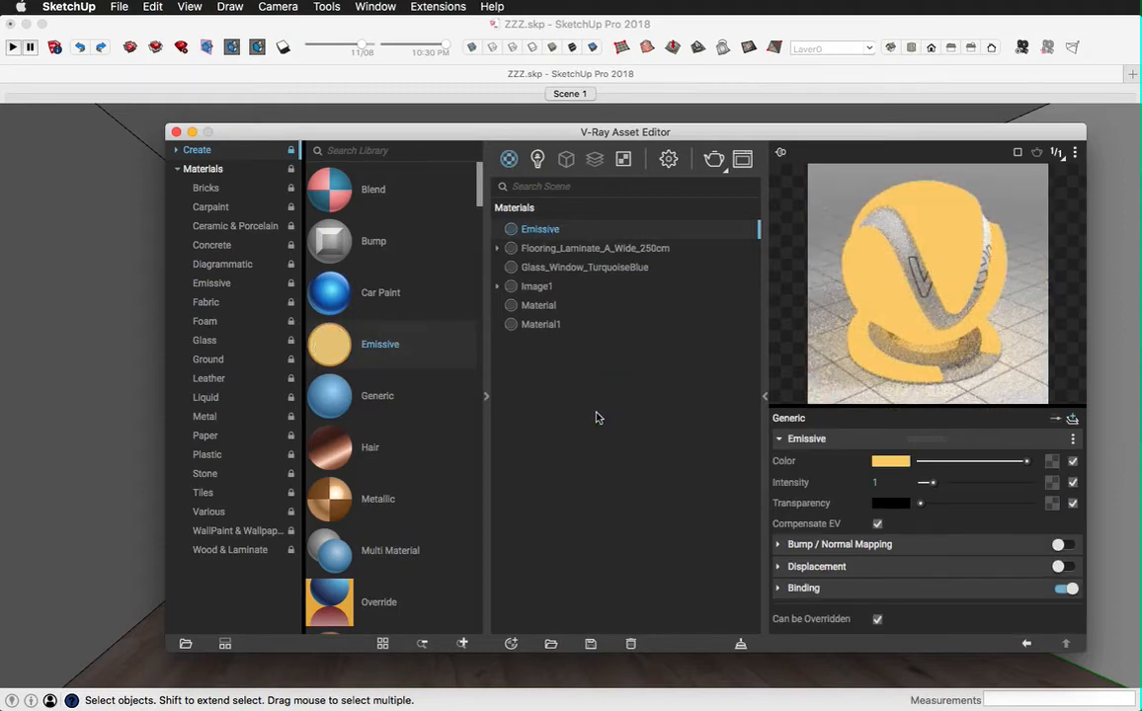
click(883, 467)
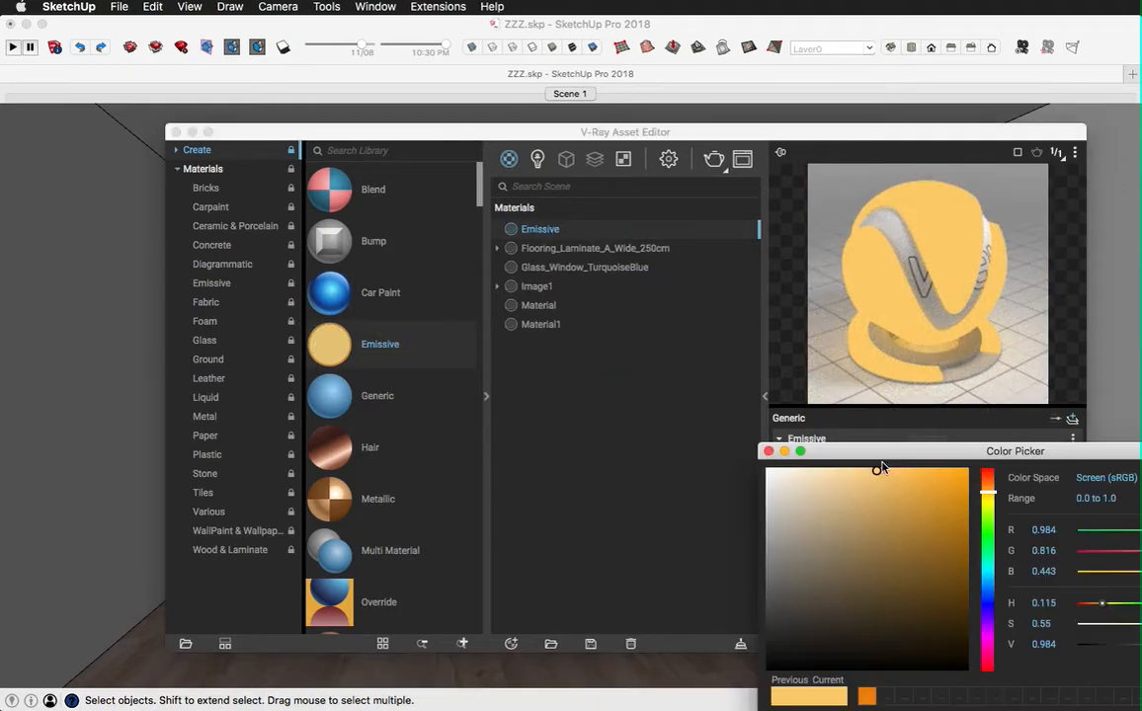
drag(887, 513, 708, 426)
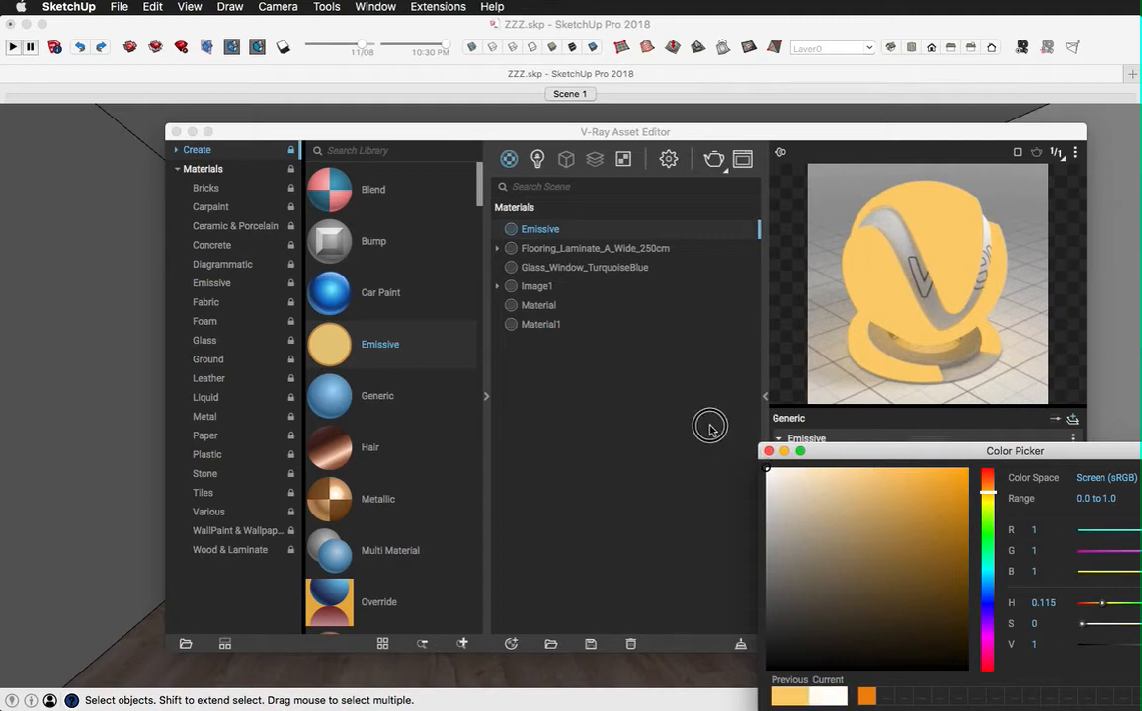
click(768, 452)
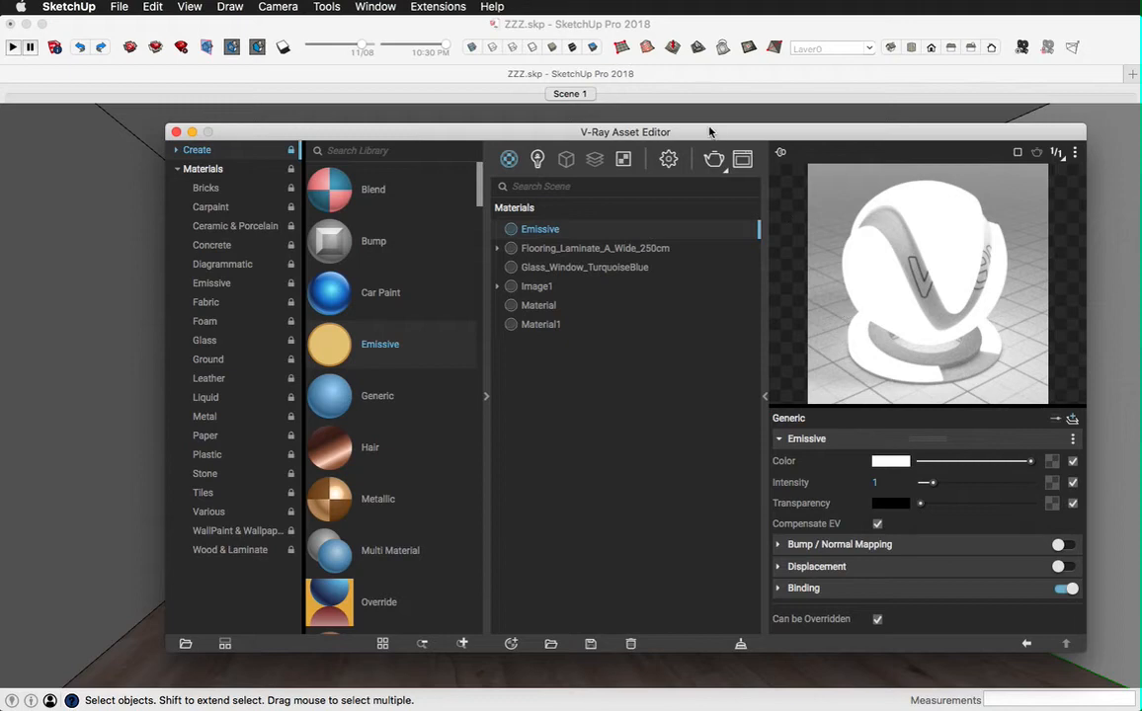
Step: Assign the bitmap Sydney_Harbour_View_Night.jpg from the Desktop as the Emissive material's color texture and close the Asset Editor
drag(708, 125, 713, 53)
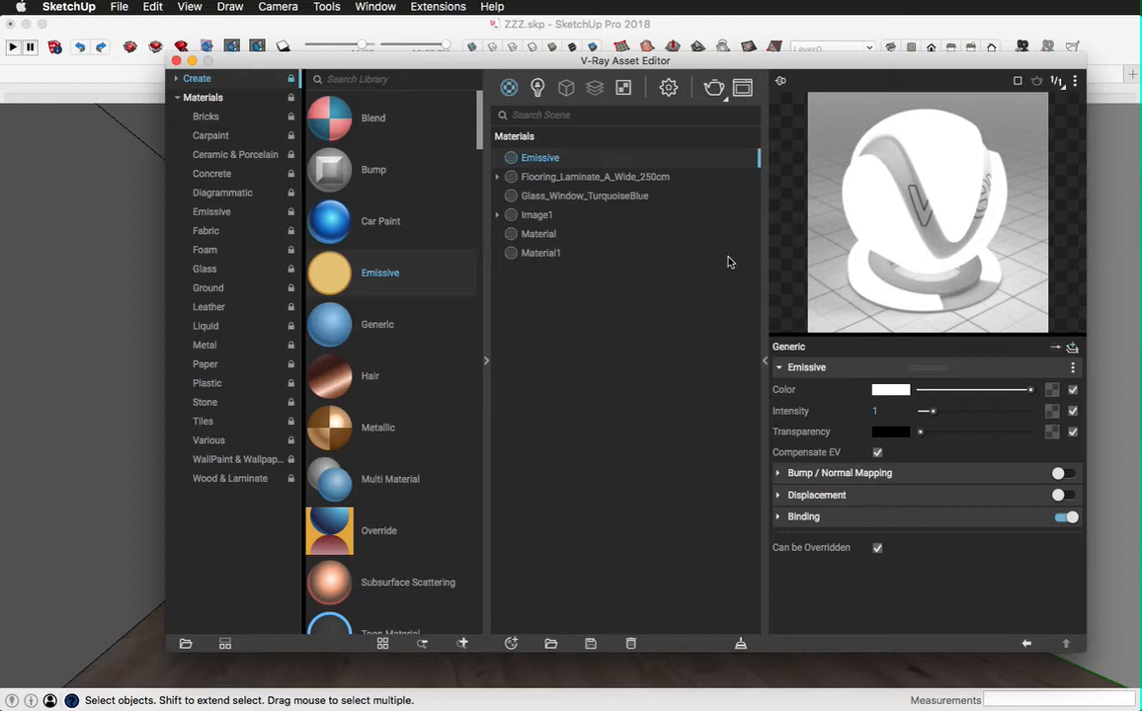
click(1052, 392)
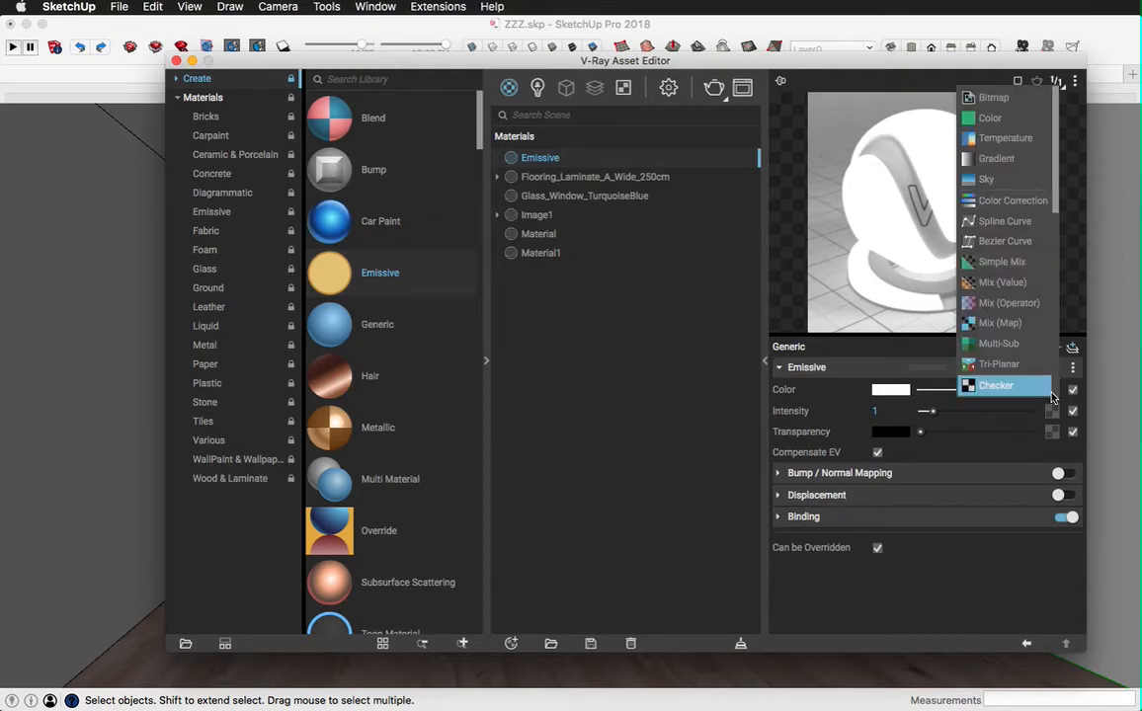
click(995, 99)
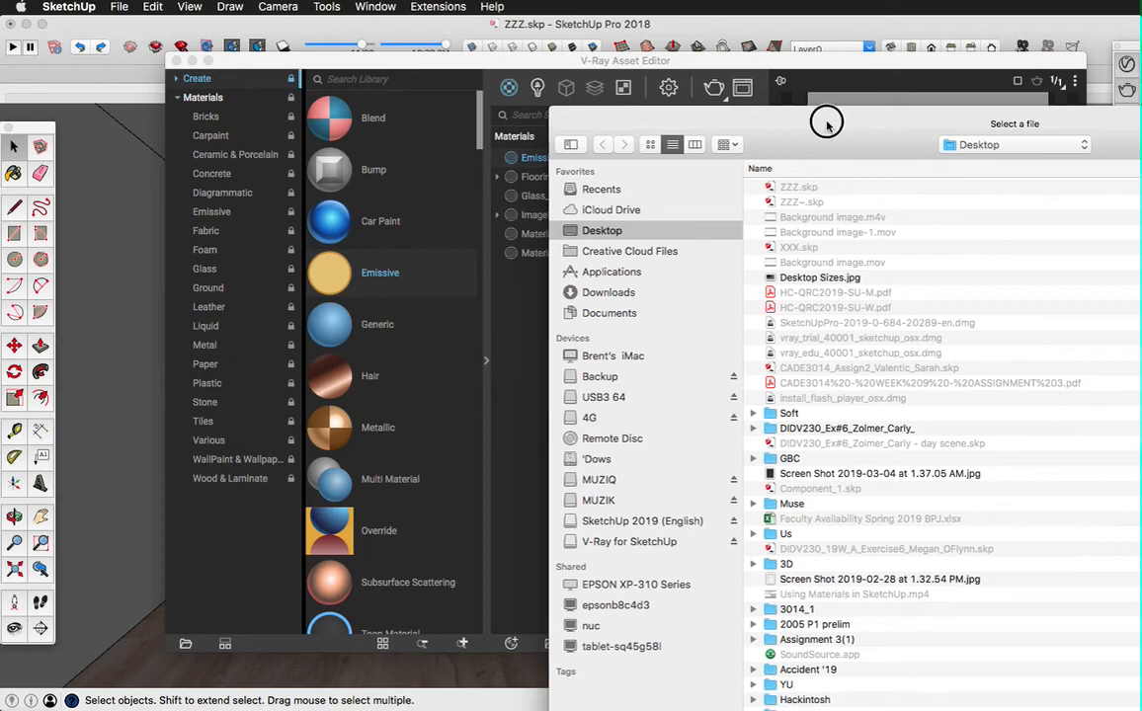
drag(824, 119, 539, 22)
scroll(549, 294, down, 1)
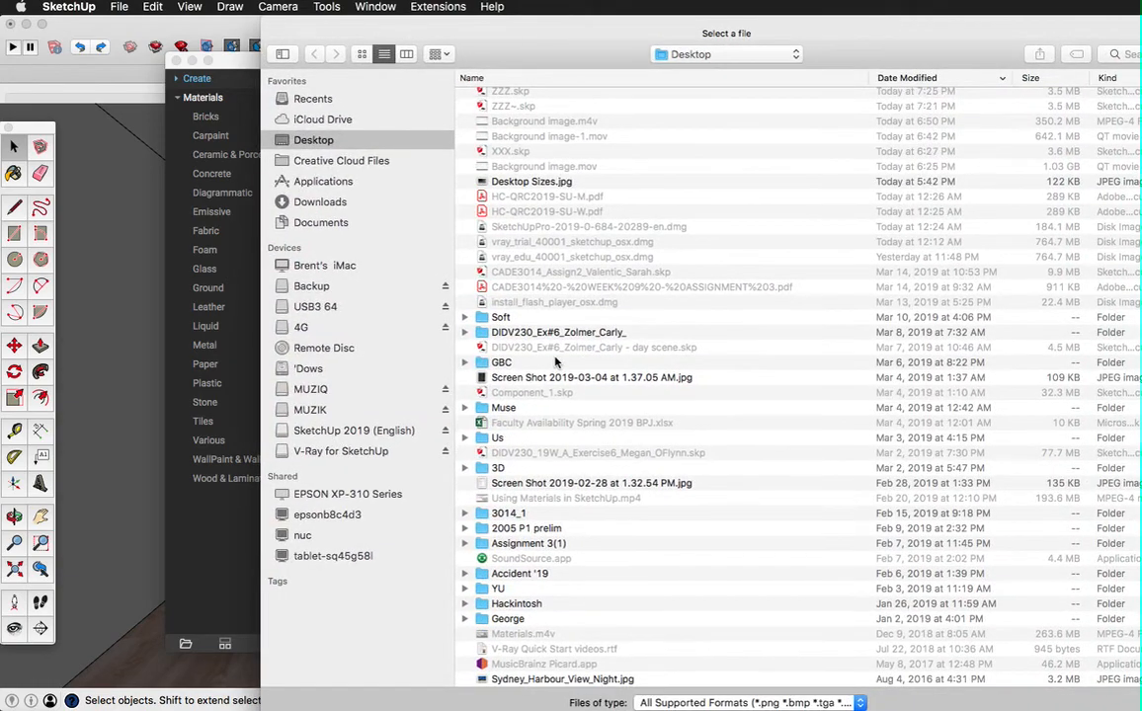
click(524, 682)
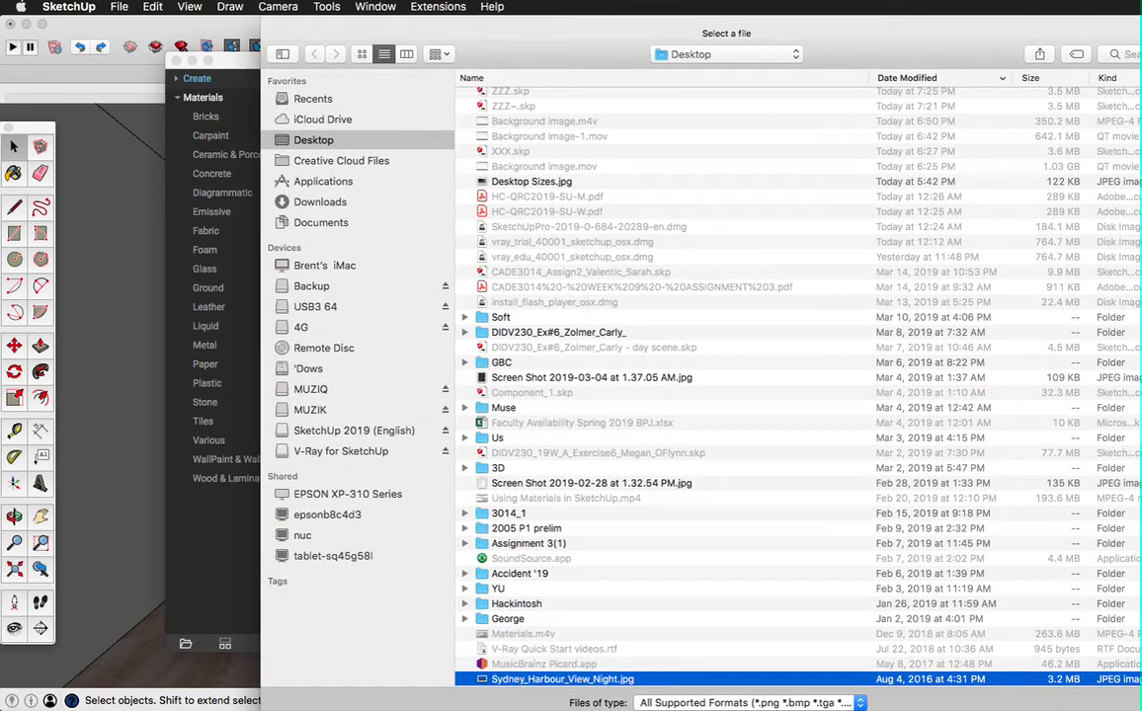
key(Return)
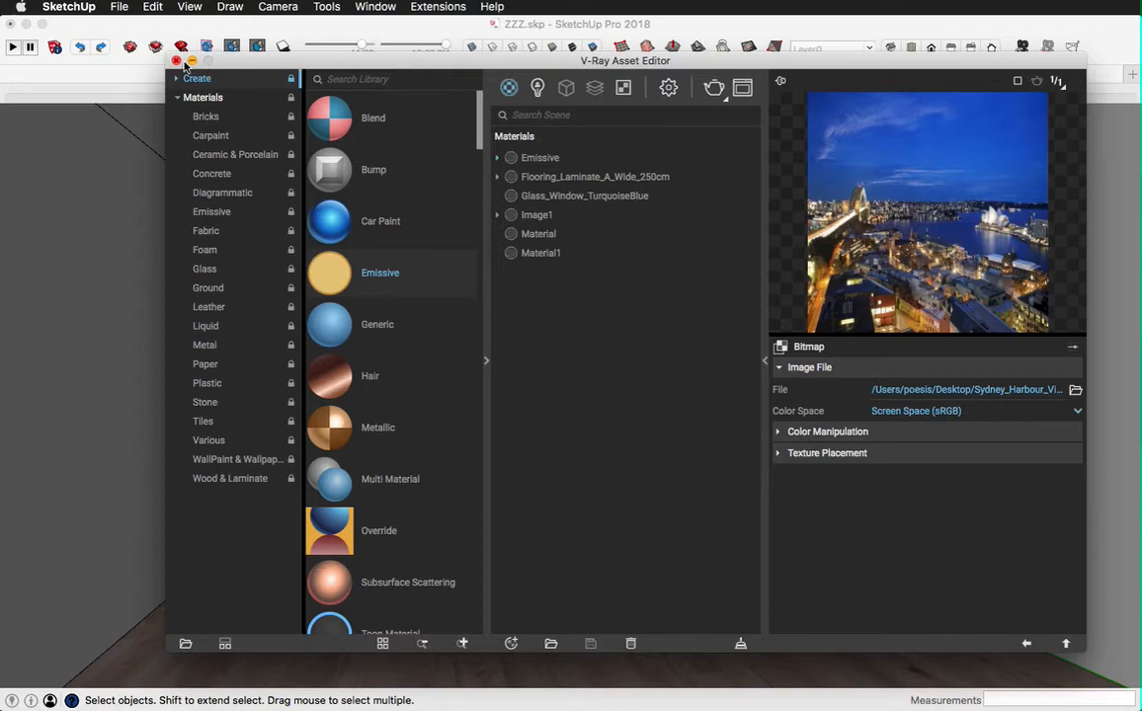
click(176, 61)
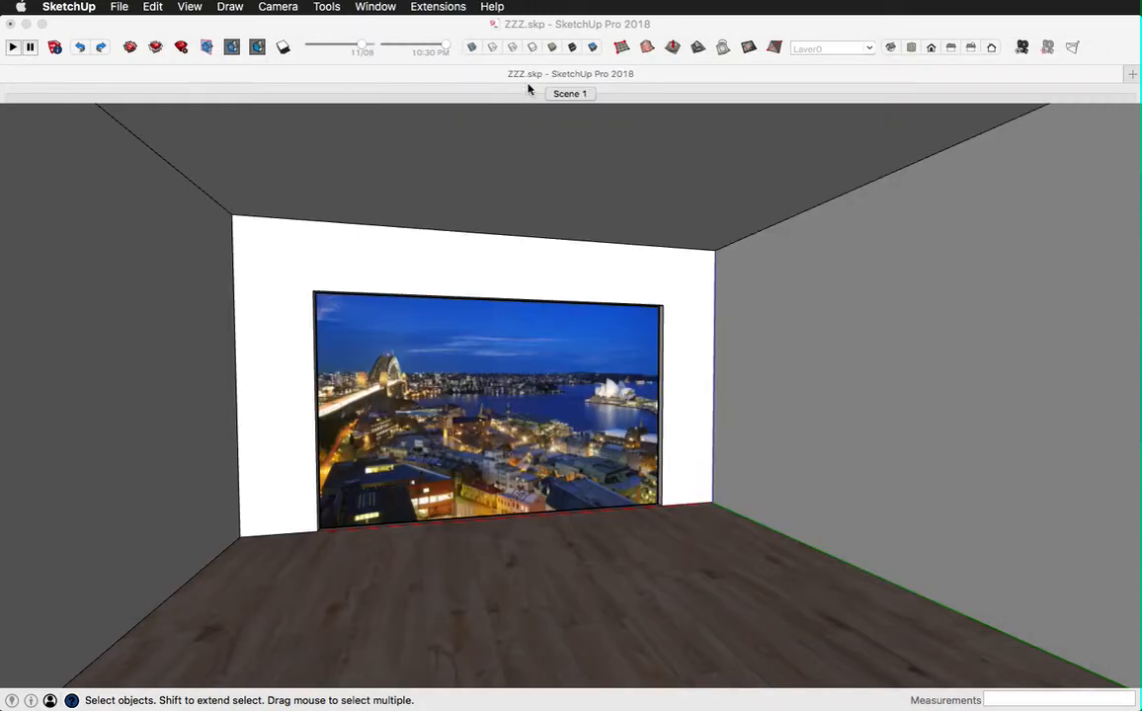
click(1114, 46)
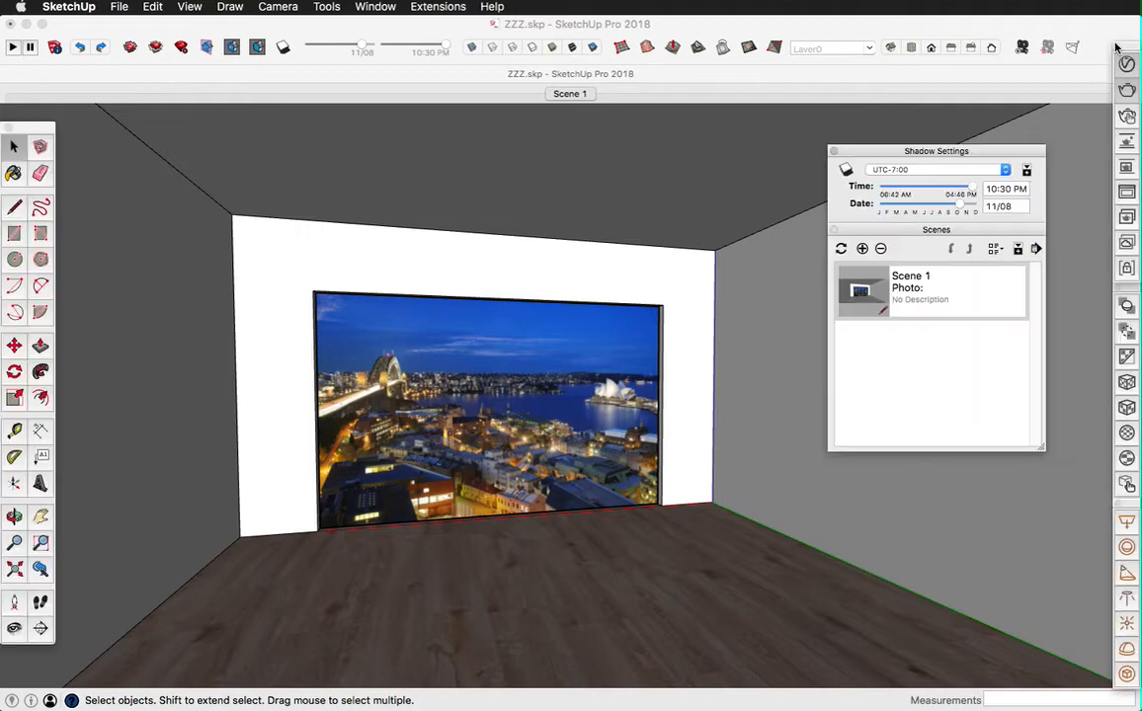
click(1127, 90)
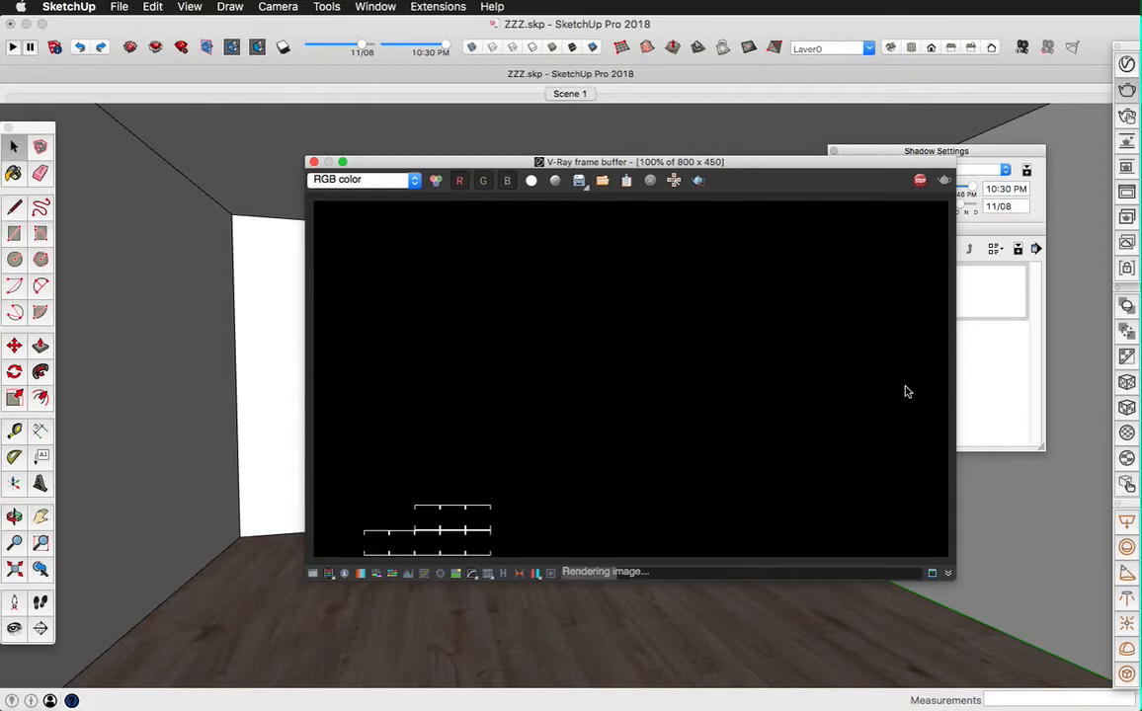
click(919, 181)
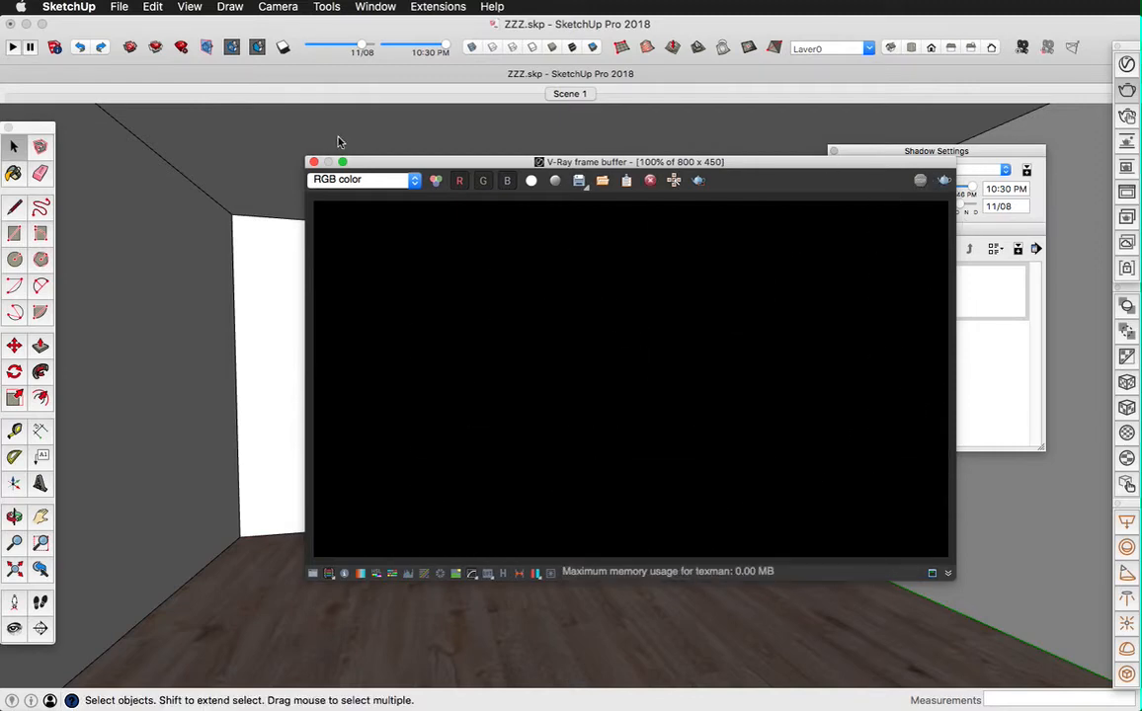
click(313, 162)
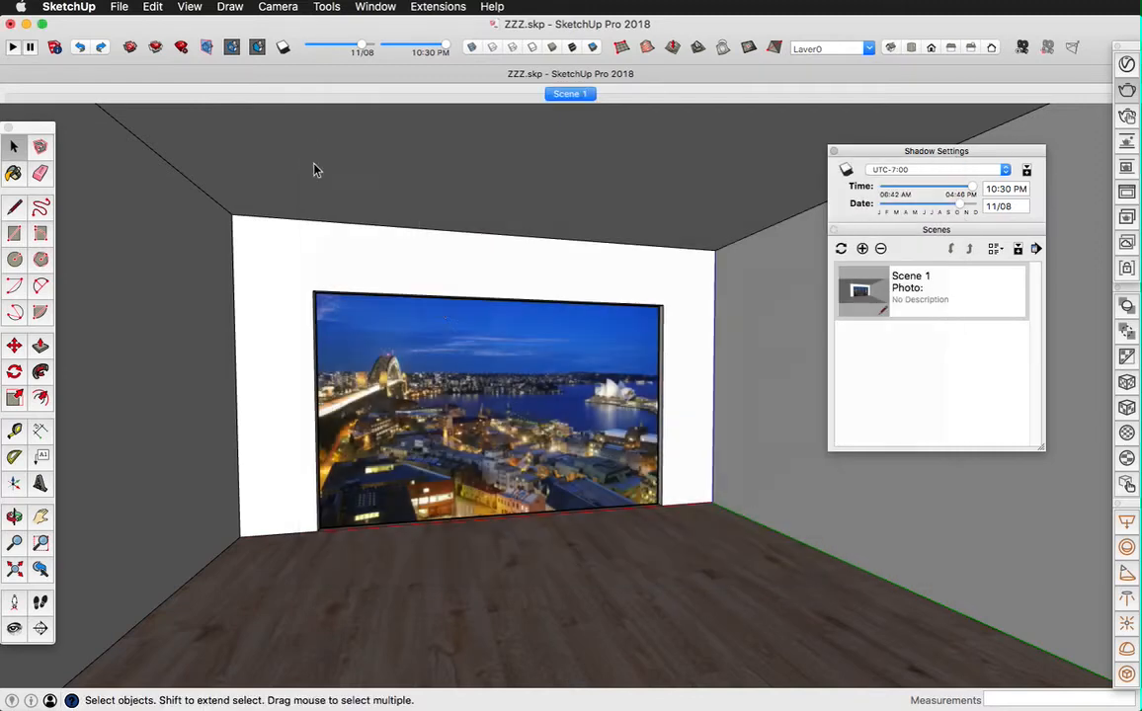
Step: Apply the Emissive material to the selected city-view image behind the window opening and close the Asset Editor
click(449, 330)
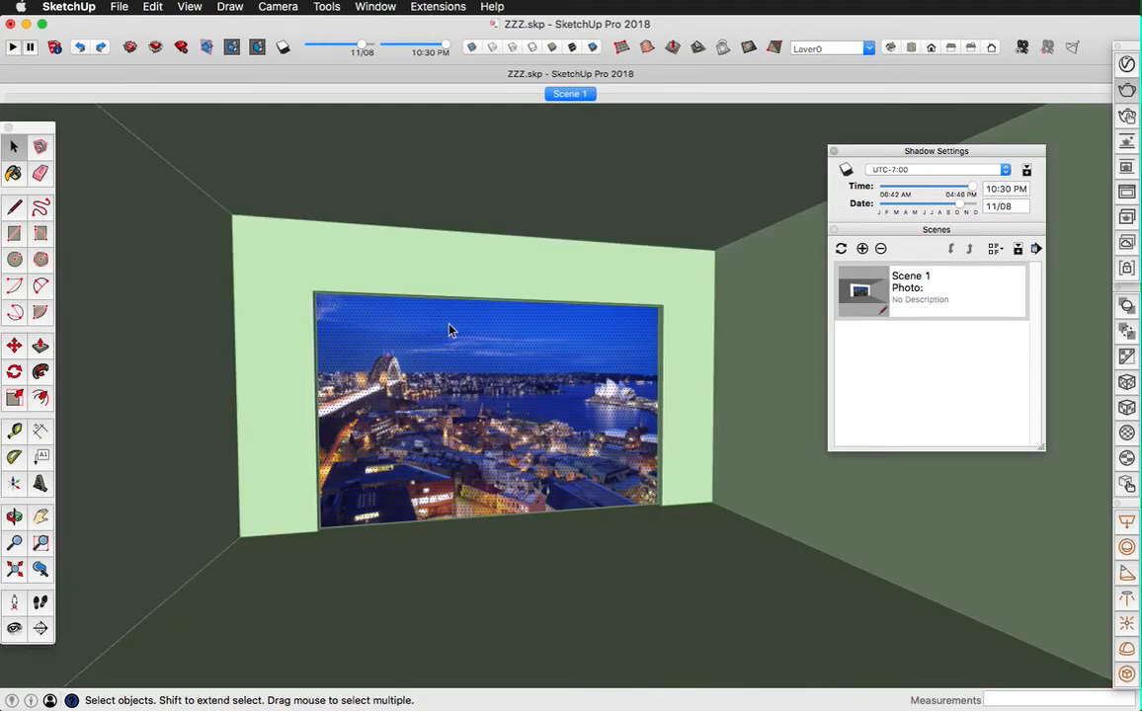
click(1125, 66)
click(543, 162)
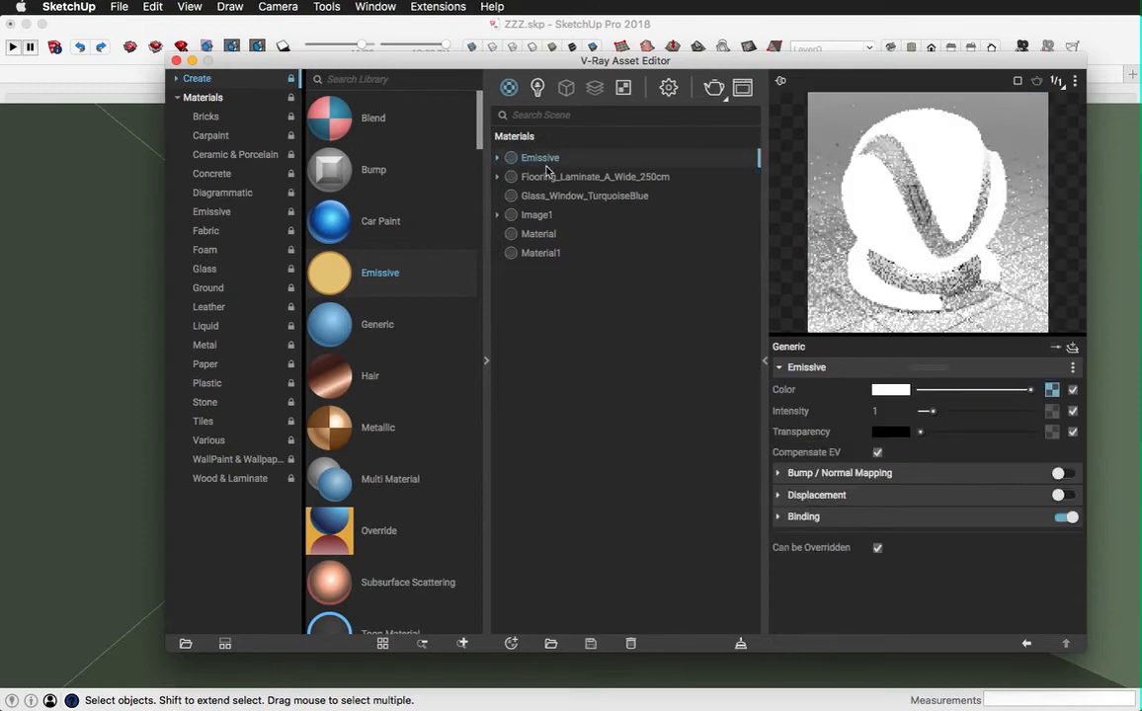
right_click(523, 159)
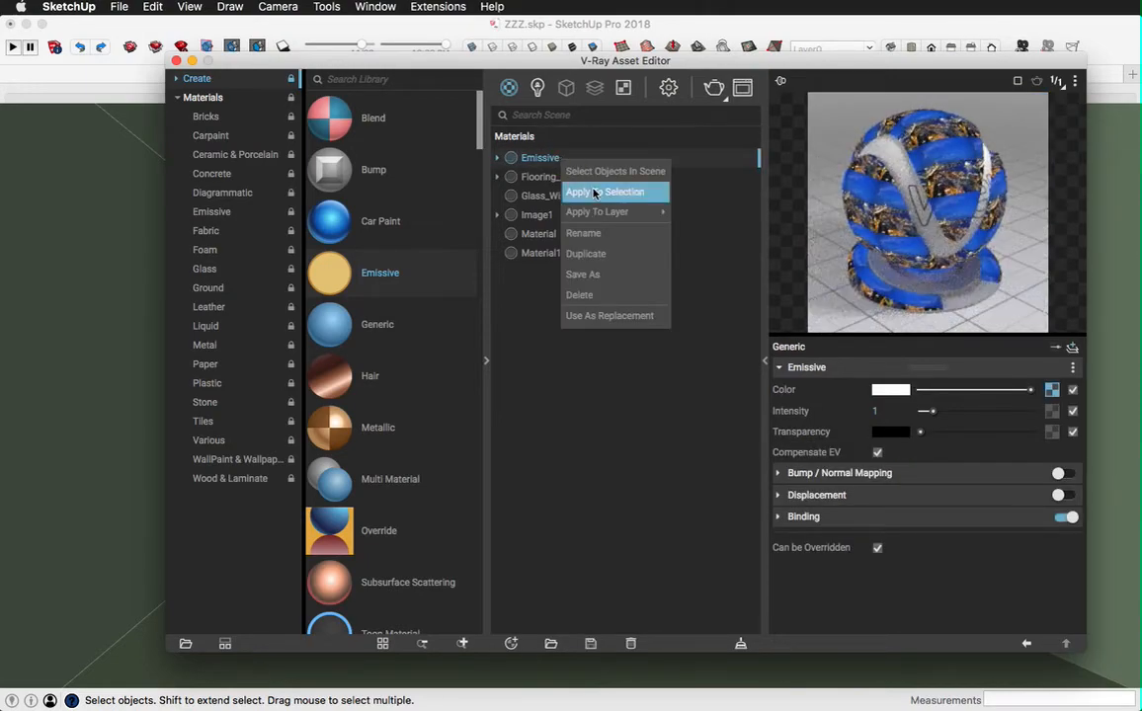
click(592, 192)
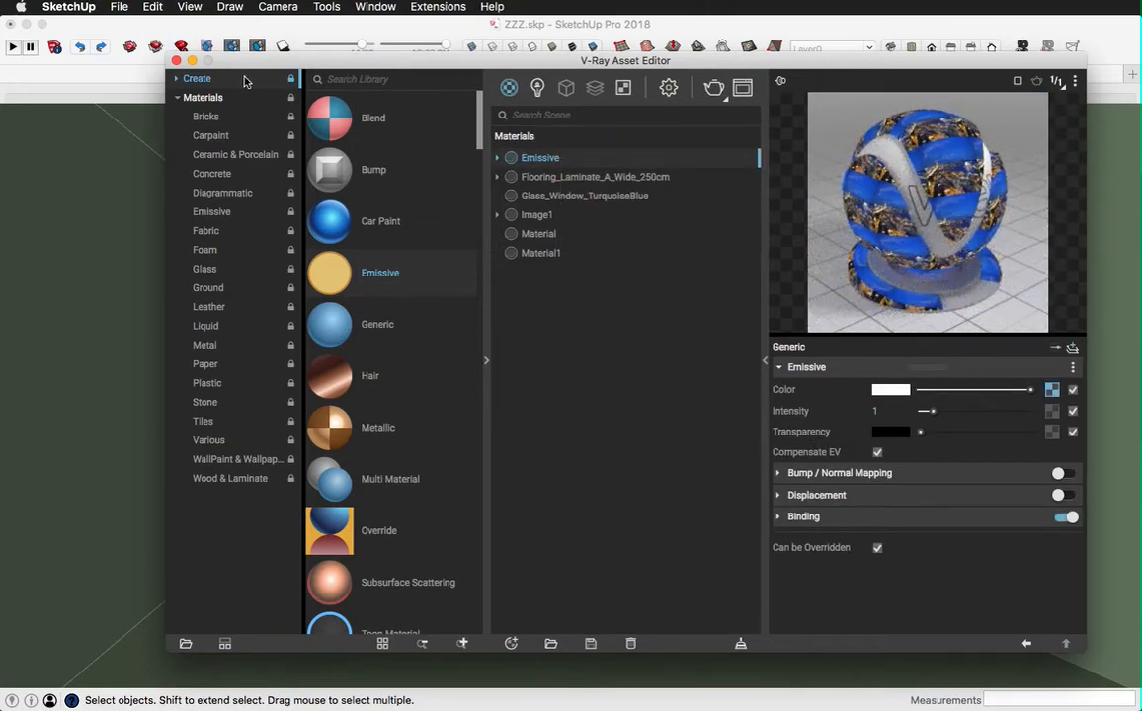
click(176, 60)
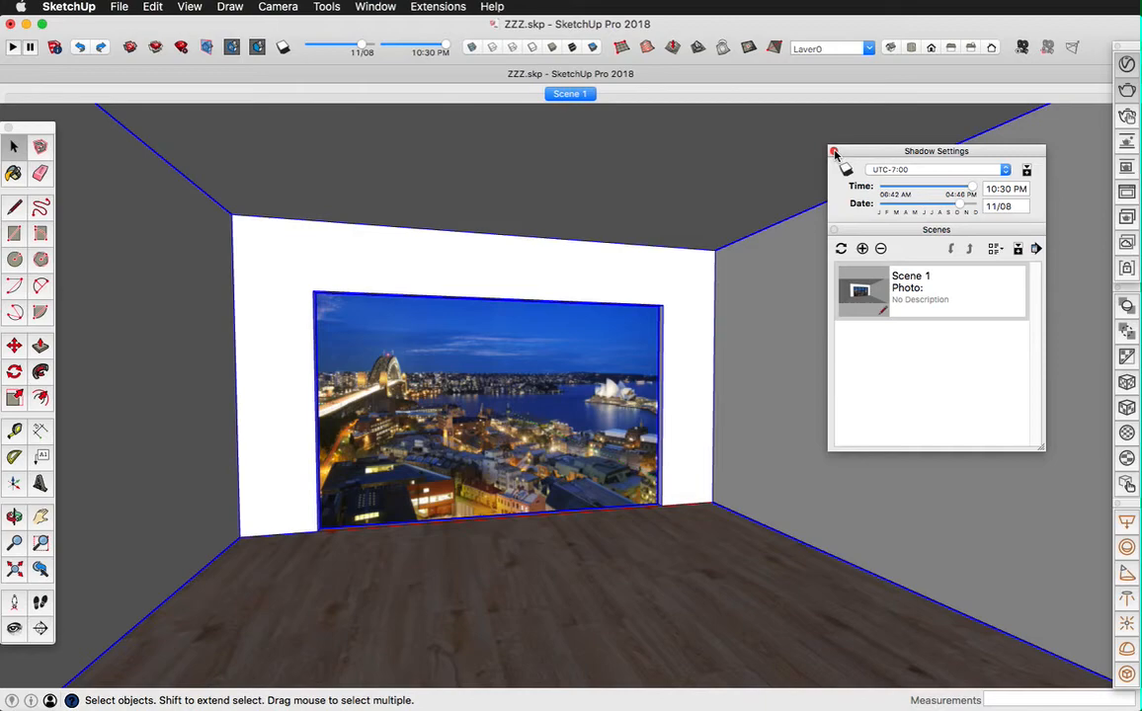
Step: Close the Shadow Settings and Scenes windows and test-render the room with the emissive city image
click(832, 151)
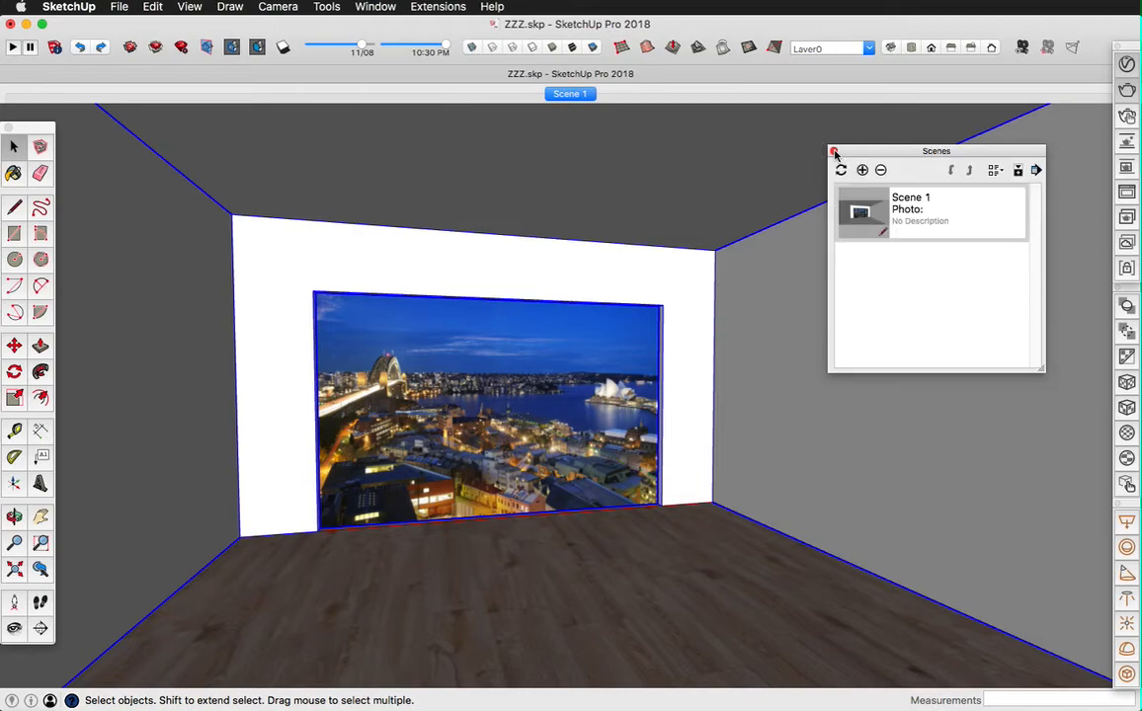
click(834, 154)
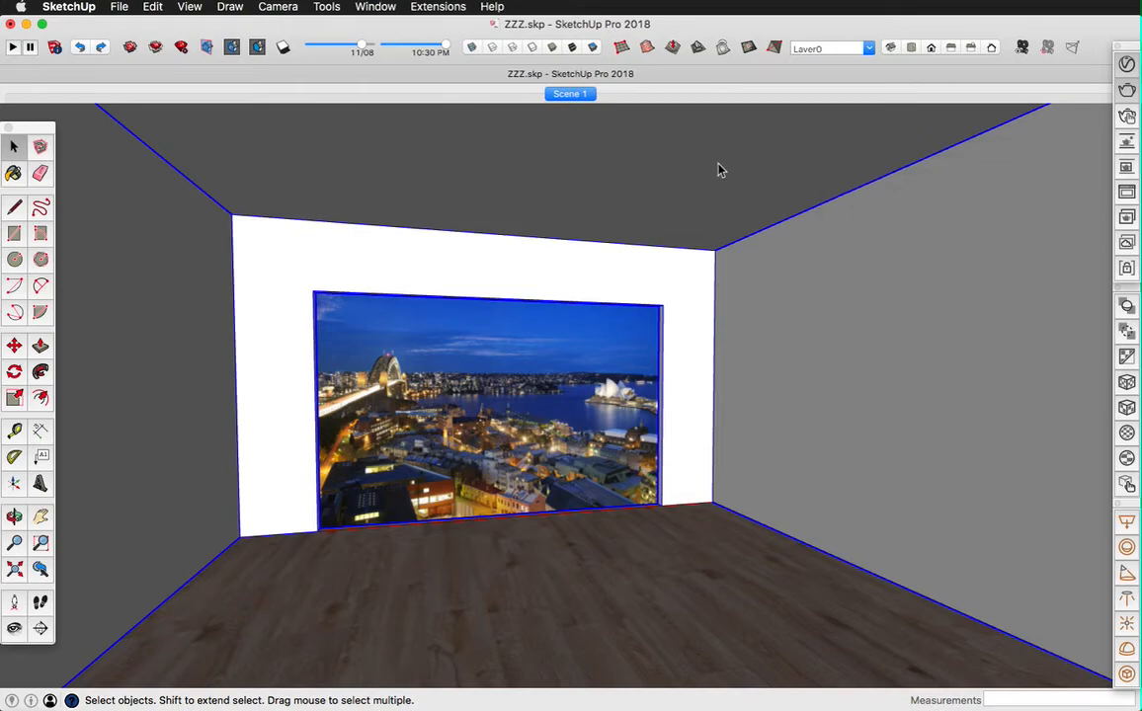
click(1126, 90)
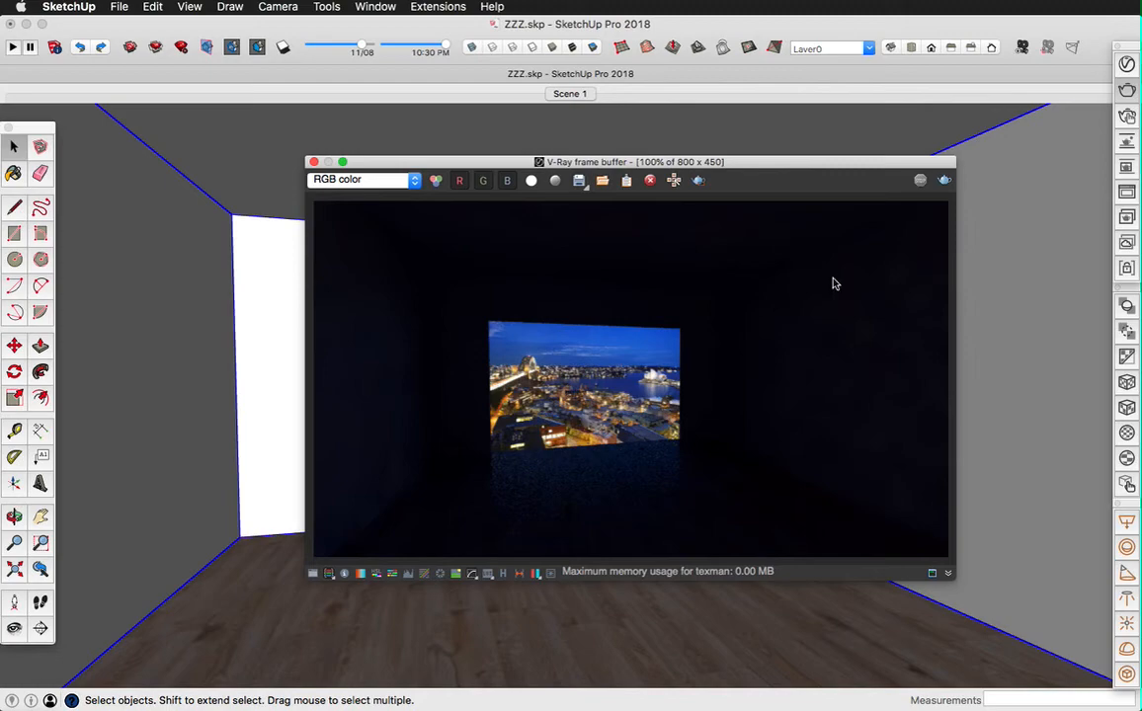
Step: Set the Emissive material's intensity to 2 and close the Asset Editor
click(1124, 91)
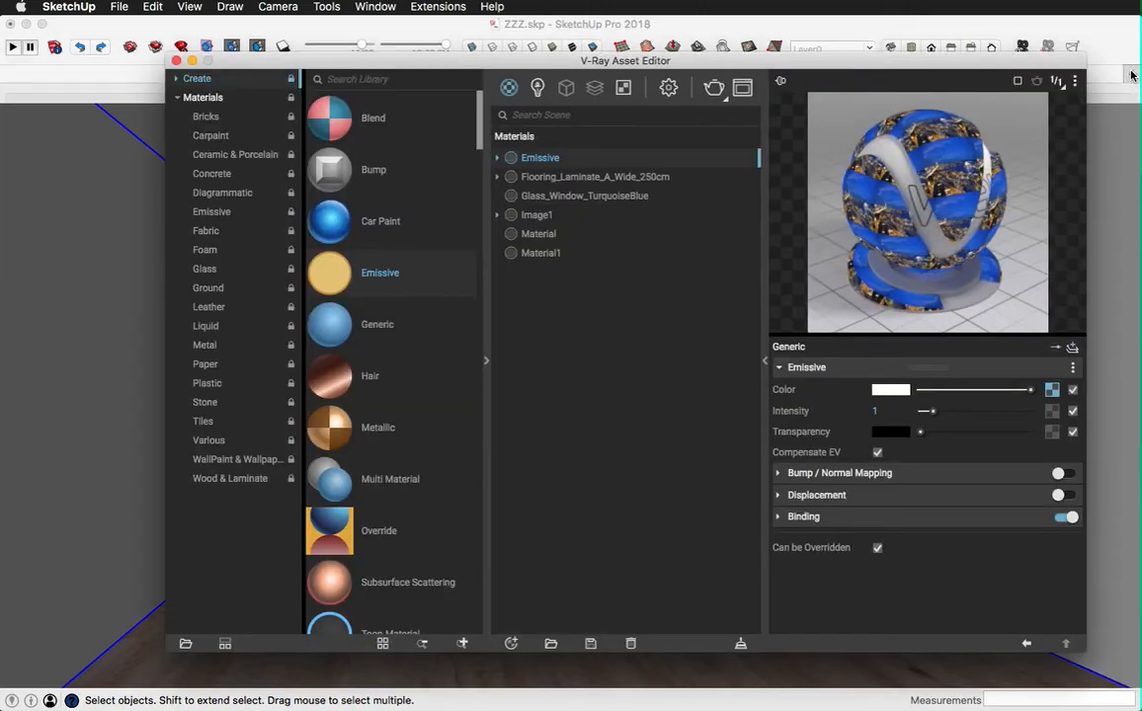
click(861, 412)
key(Return)
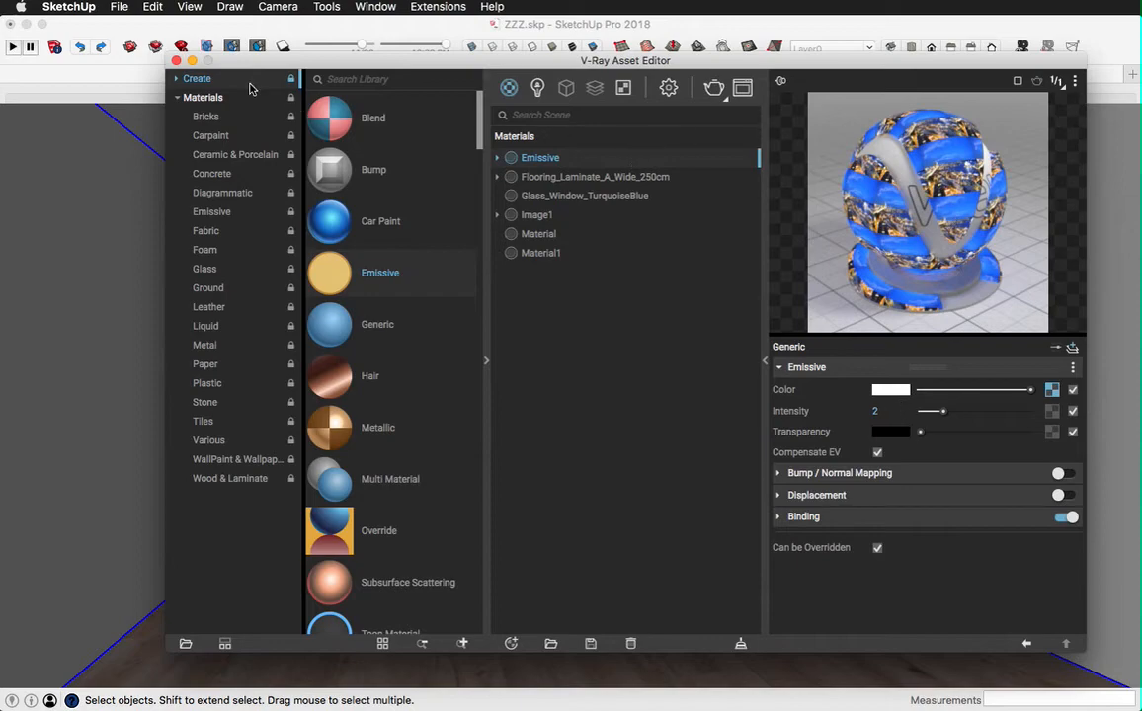
click(175, 61)
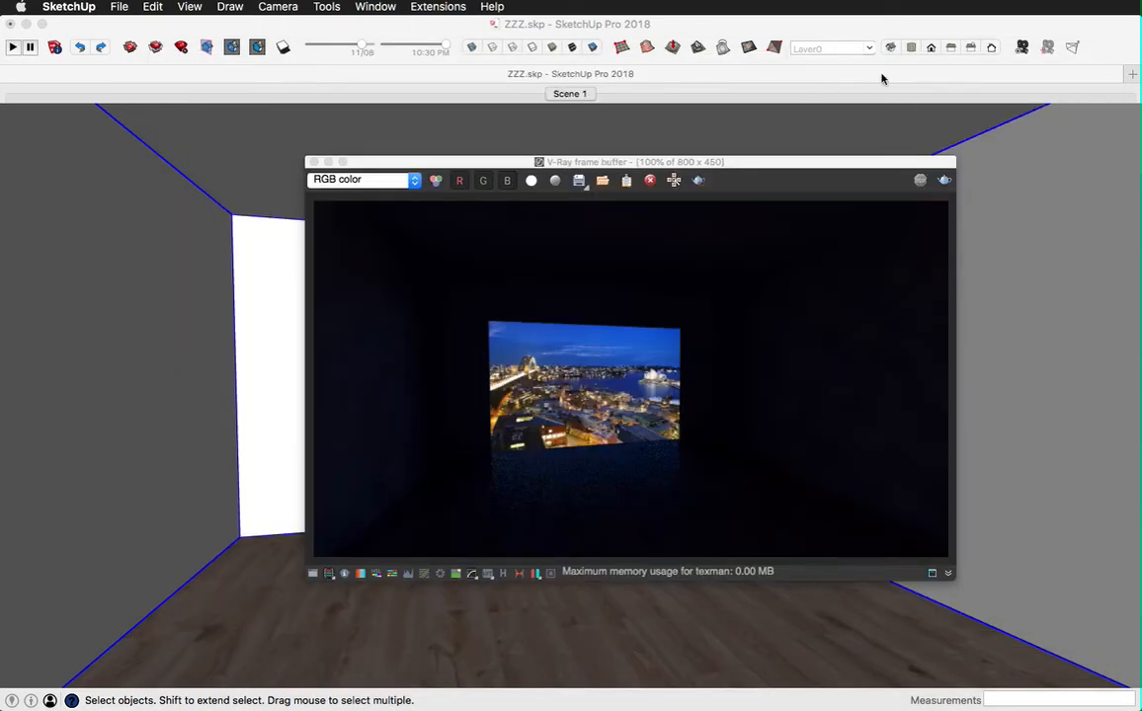
Step: Test-render the room with the brighter city image and close the frame buffer
click(1055, 80)
click(1127, 91)
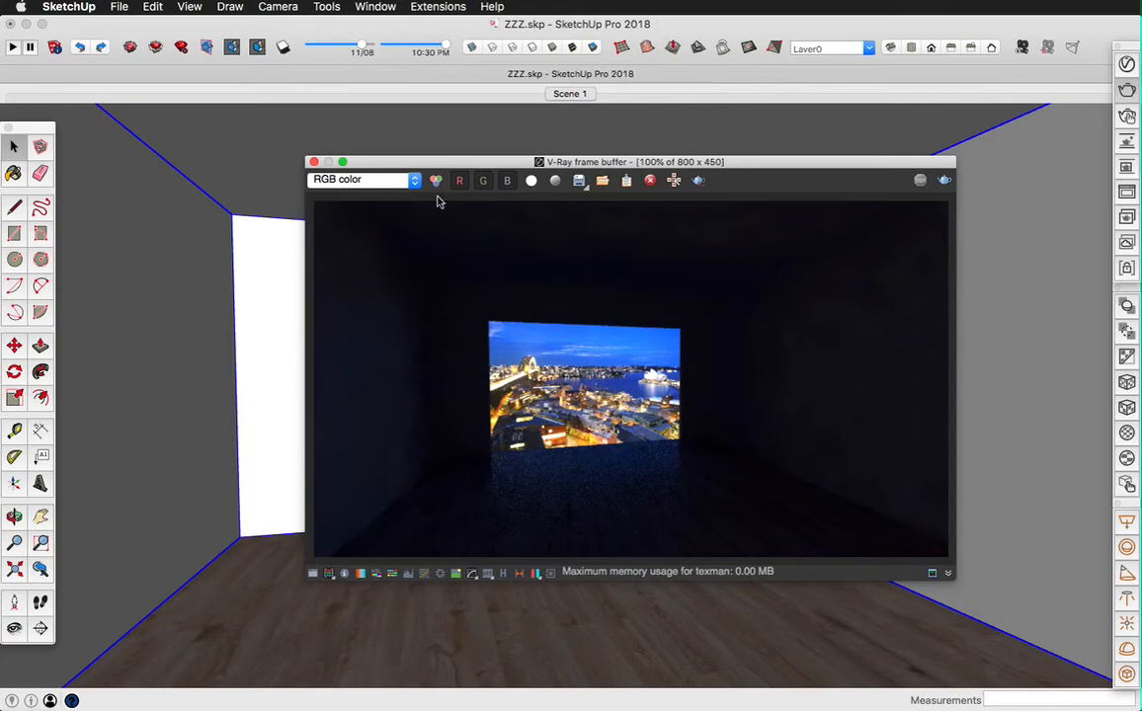
click(313, 161)
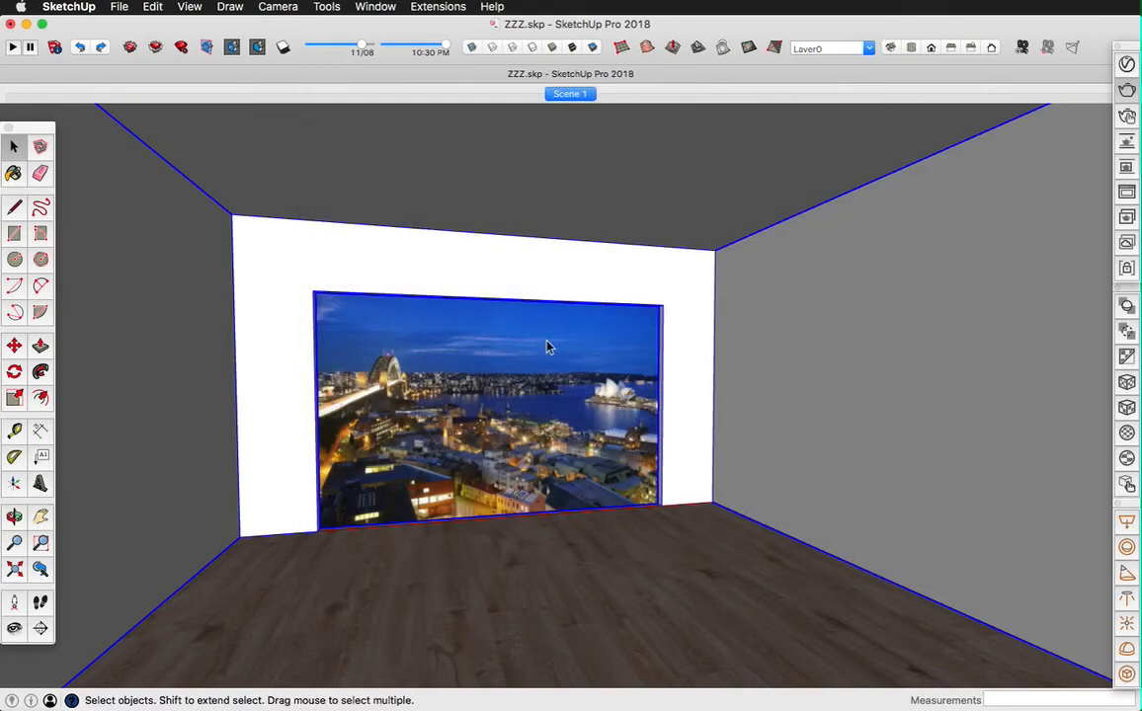
Step: Undo the deletion of the window group and test-render the room with the window in place
key(super+z)
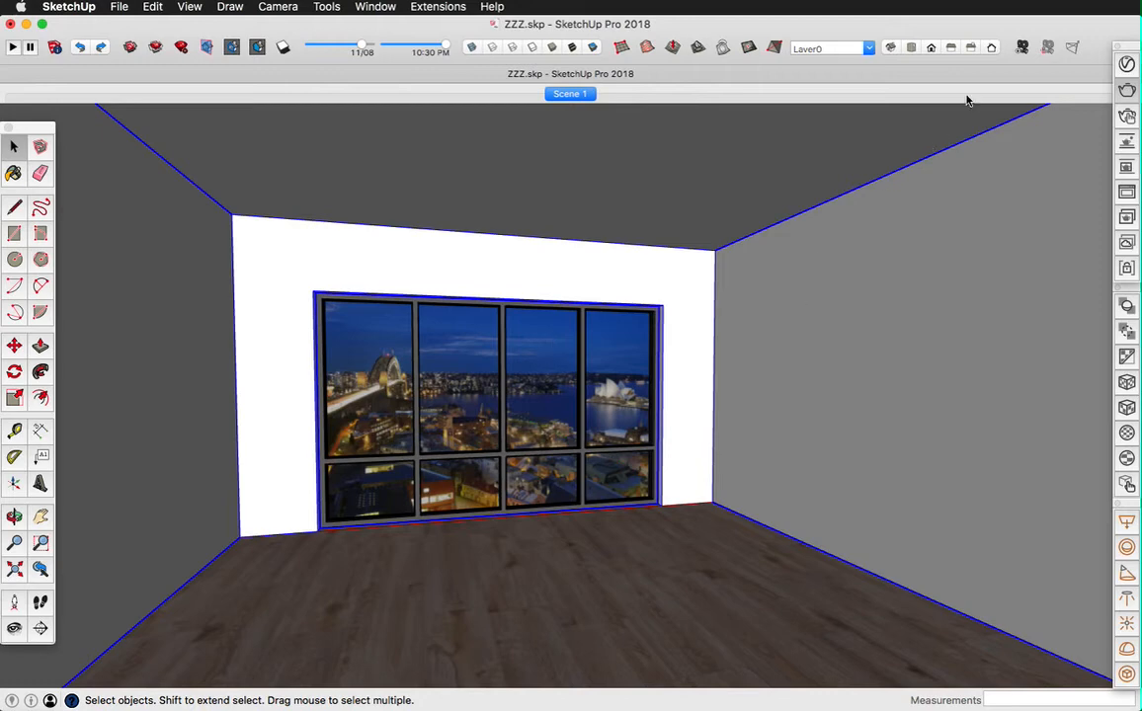
click(1126, 89)
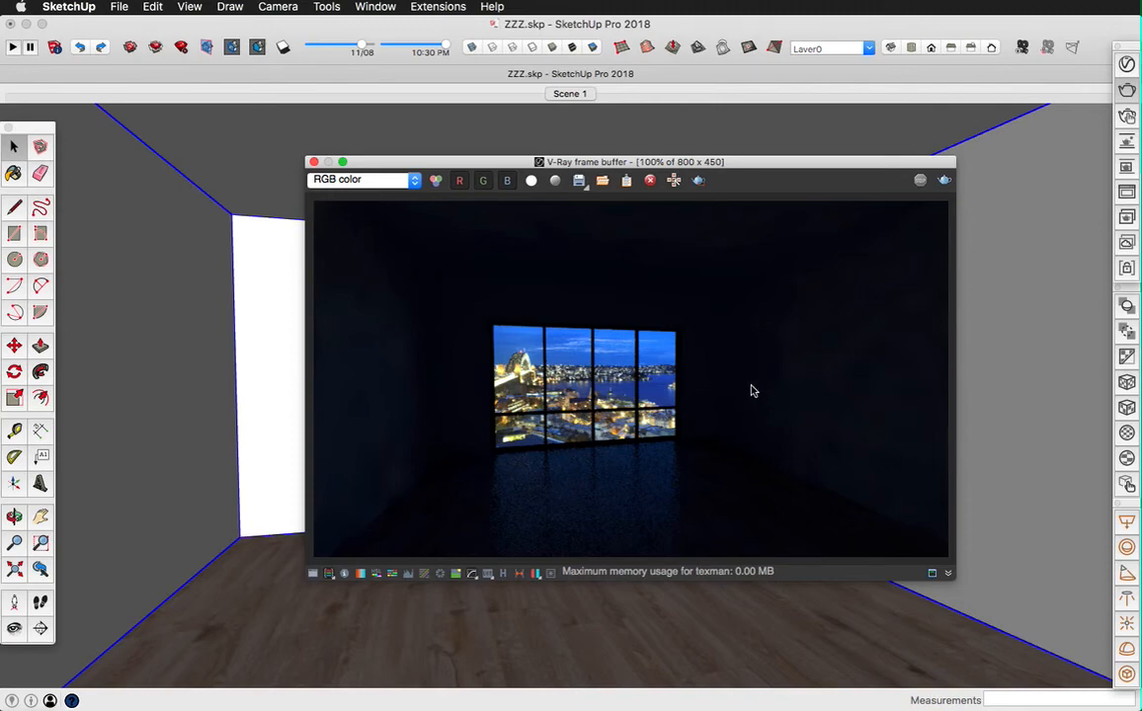
Step: Set the Emissive material's intensity to 1.2 and close the Asset Editor and the frame buffer
click(1128, 67)
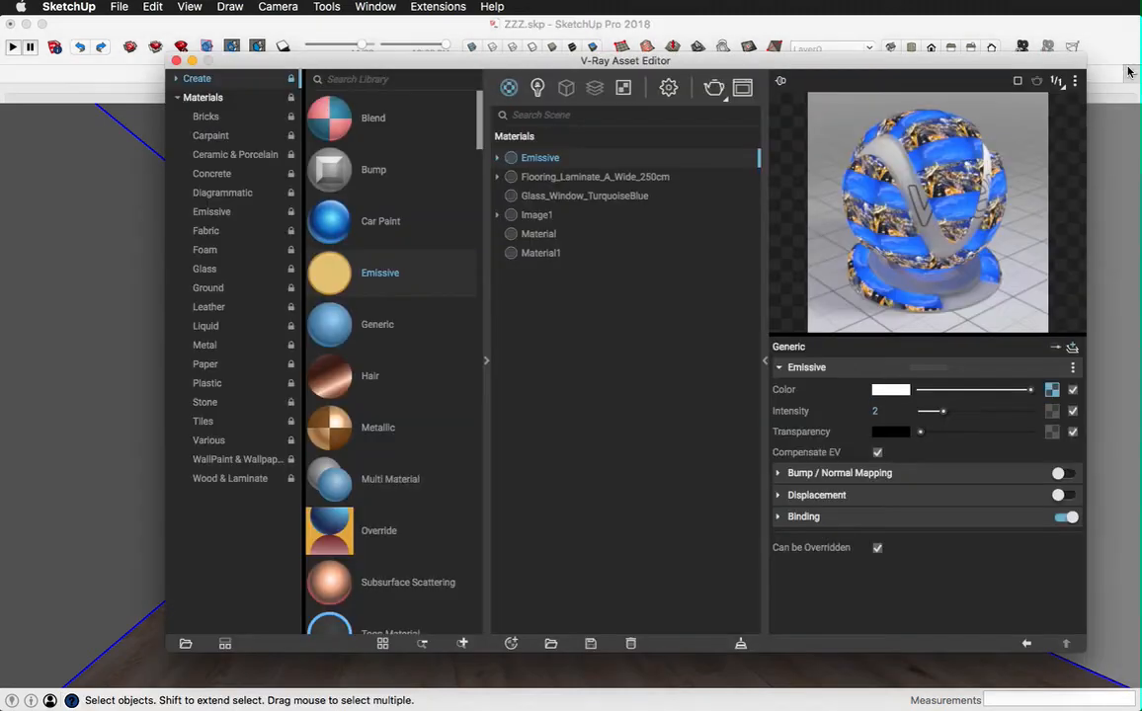
double_click(874, 410)
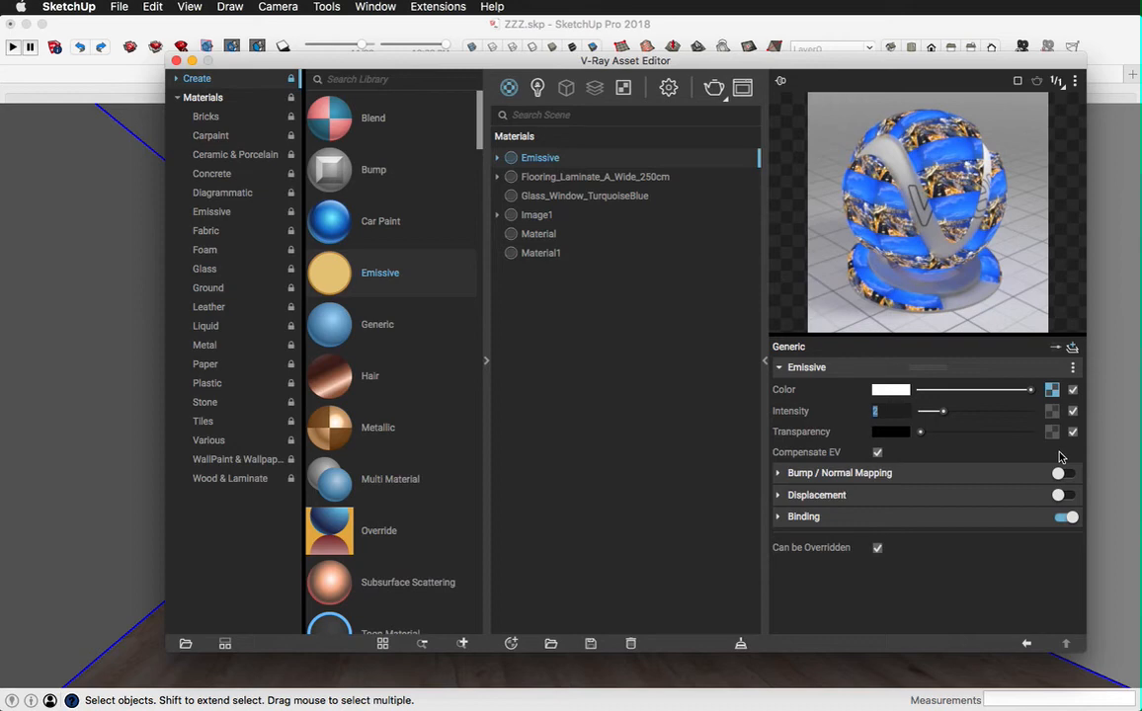
text(1.2)
key(Return)
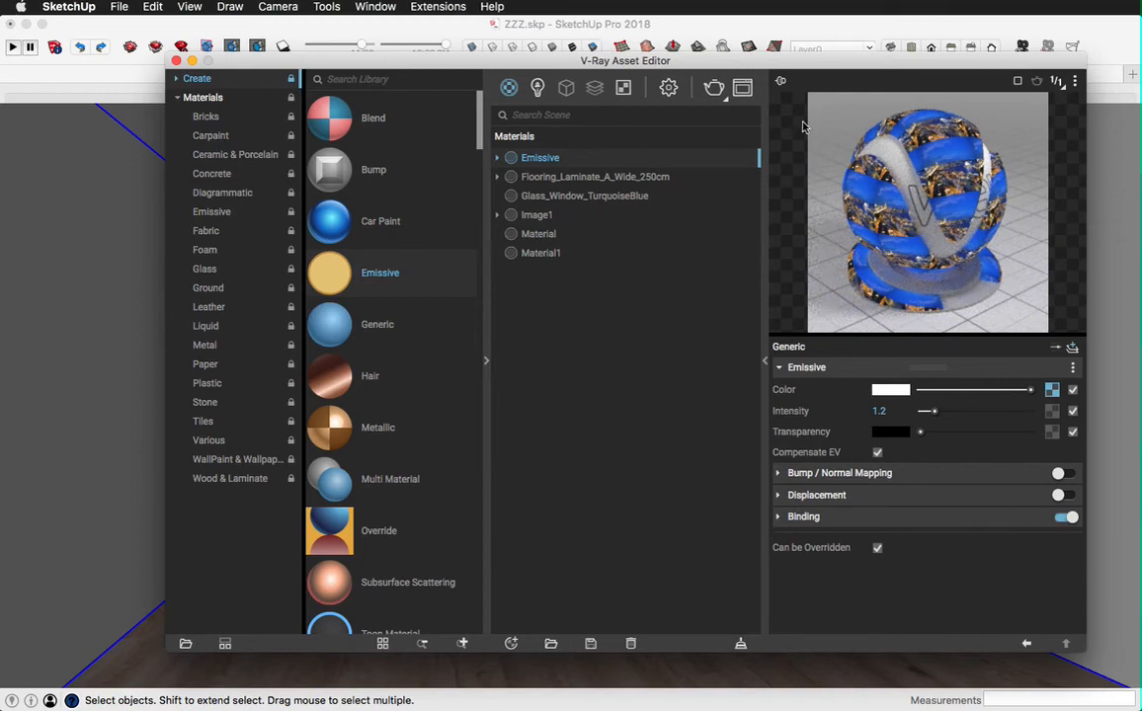
click(176, 62)
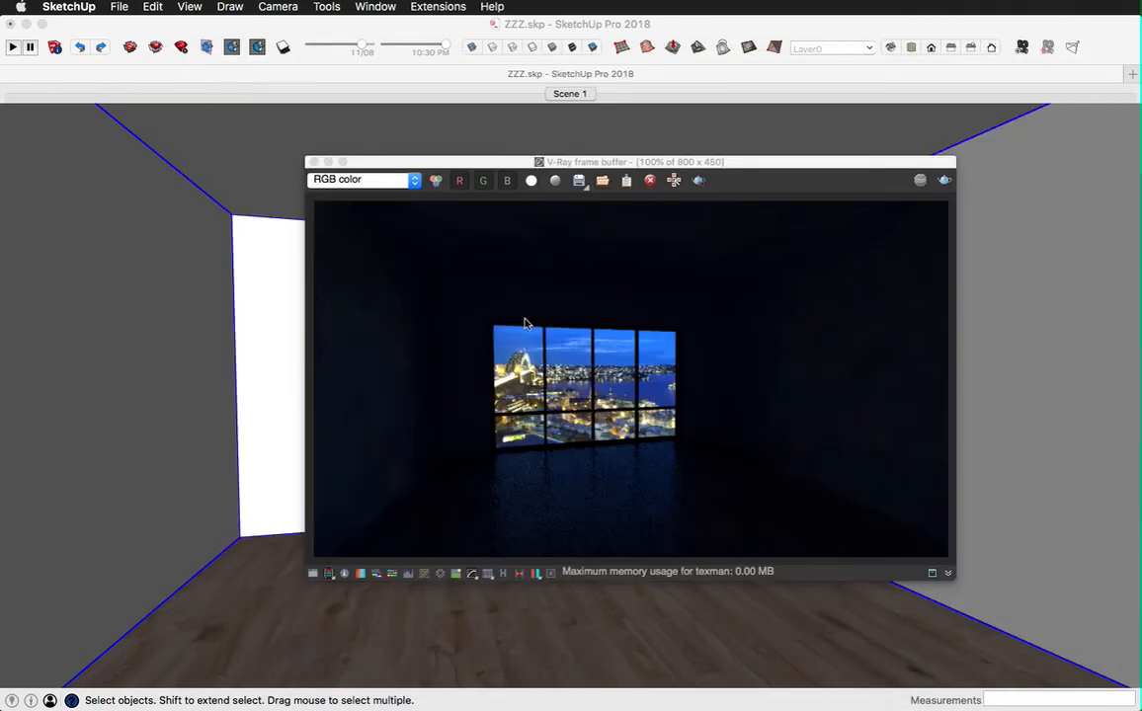
click(314, 162)
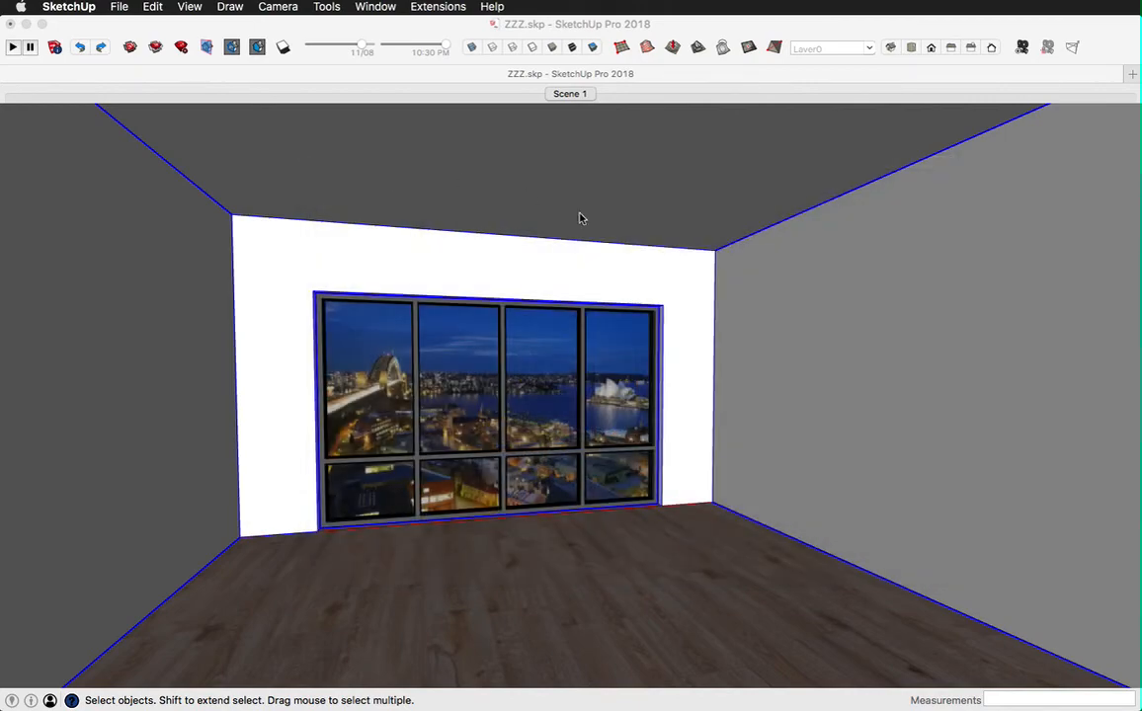
Step: Delete the window group to expose the city image and toggle the image group's cast-shadows and receive-shadows settings
click(593, 371)
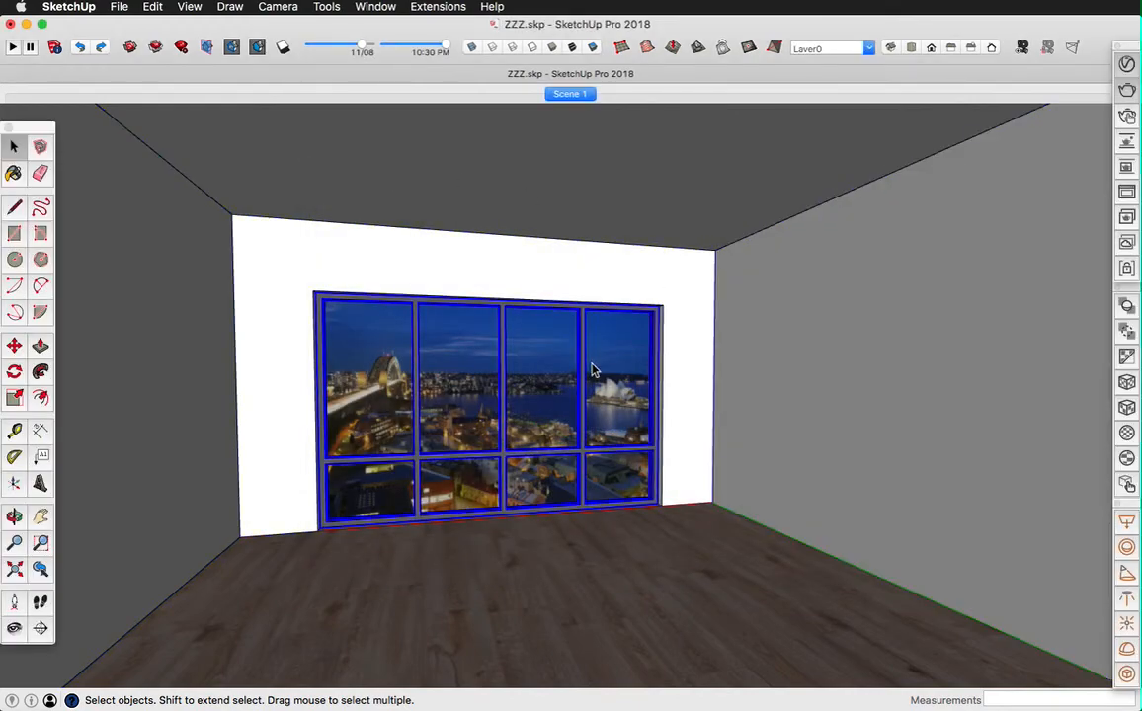
key(Delete)
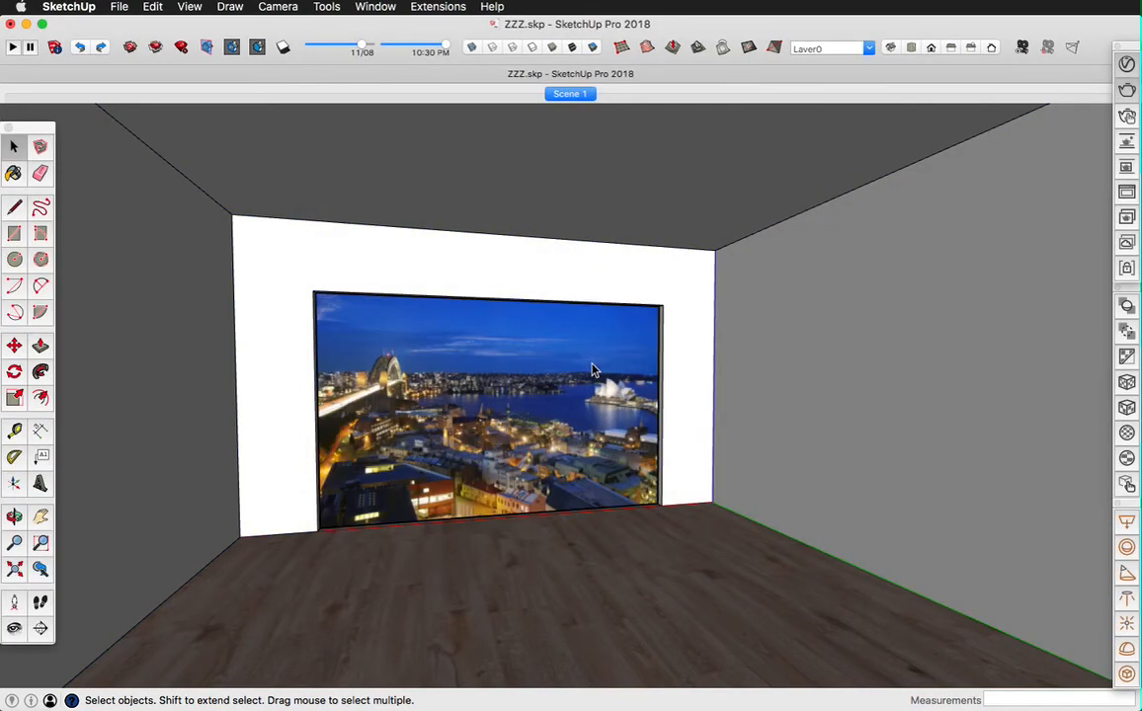
right_click(473, 357)
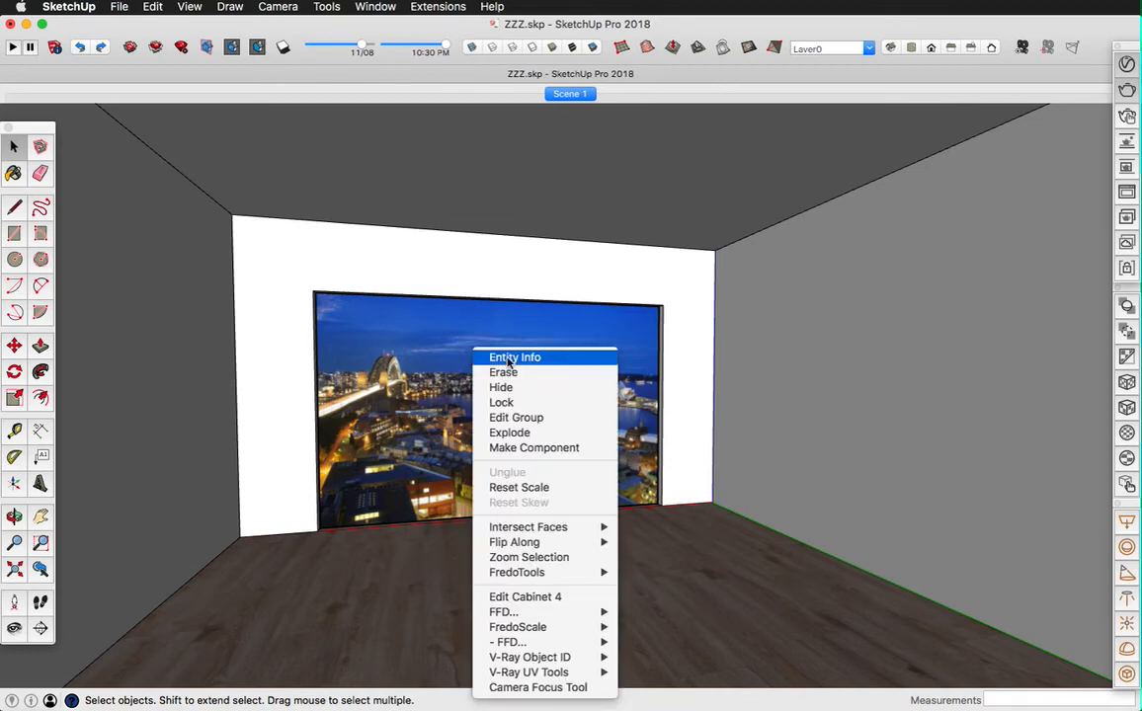
click(507, 359)
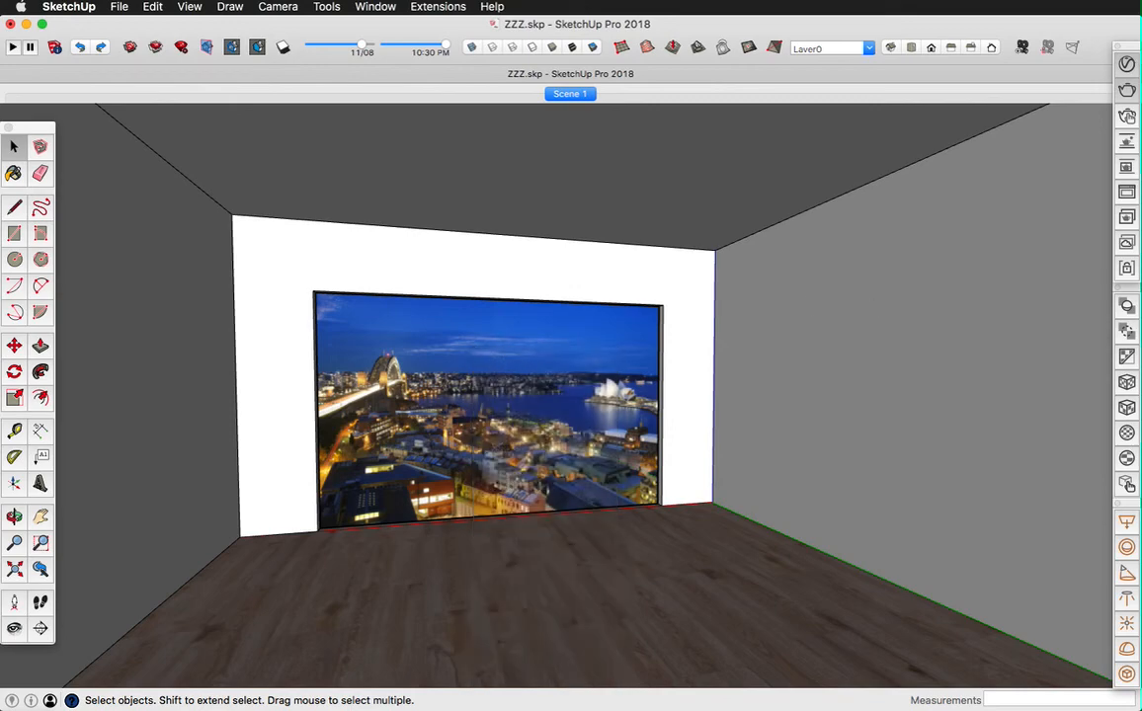
drag(884, 173, 835, 166)
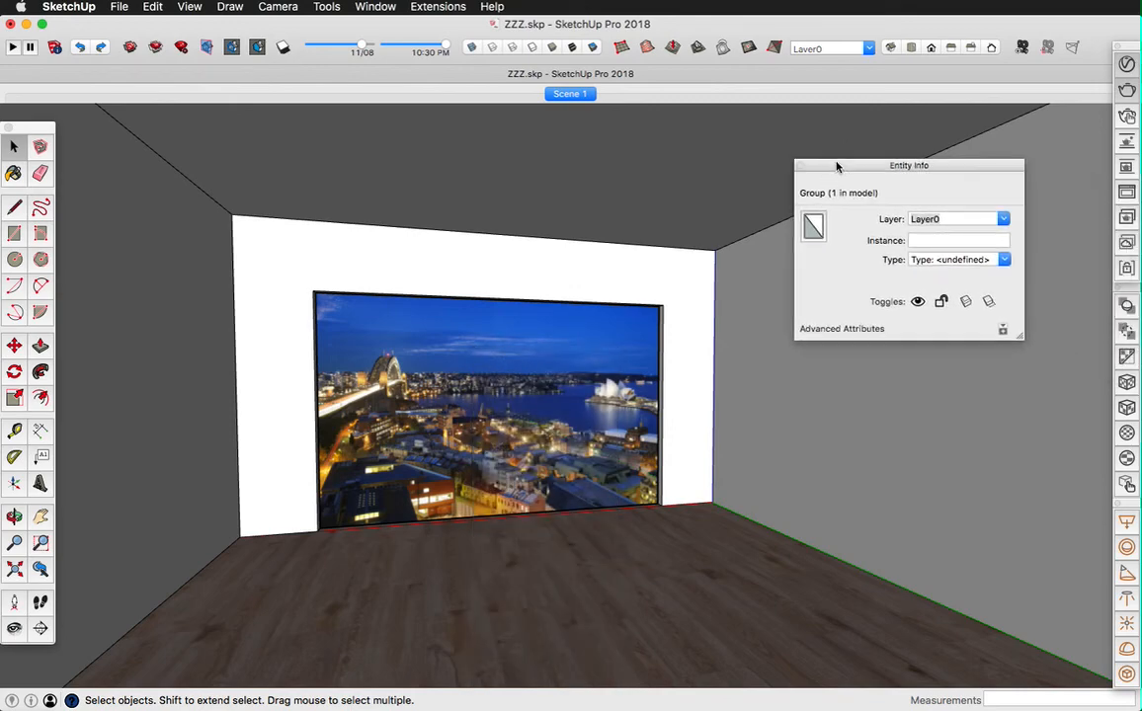
click(989, 302)
click(965, 303)
click(801, 166)
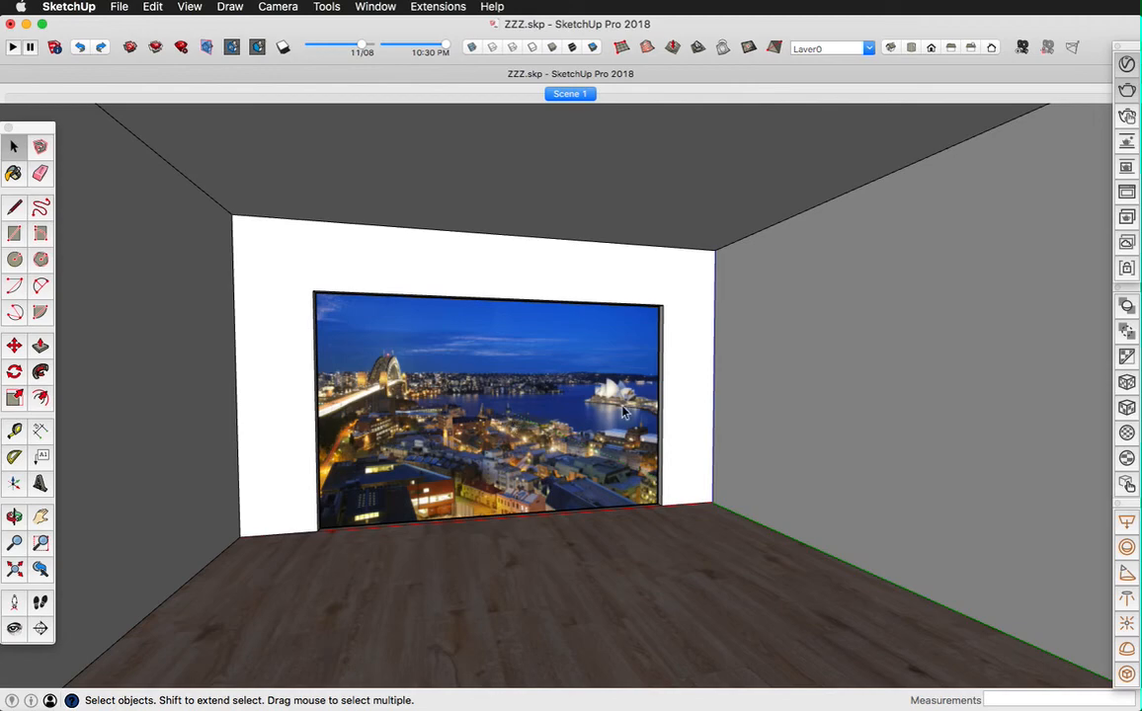
Step: Examine the placement of the city-view backdrop from outside the room and return to Scene 1
scroll(611, 353, down, 10)
key(o)
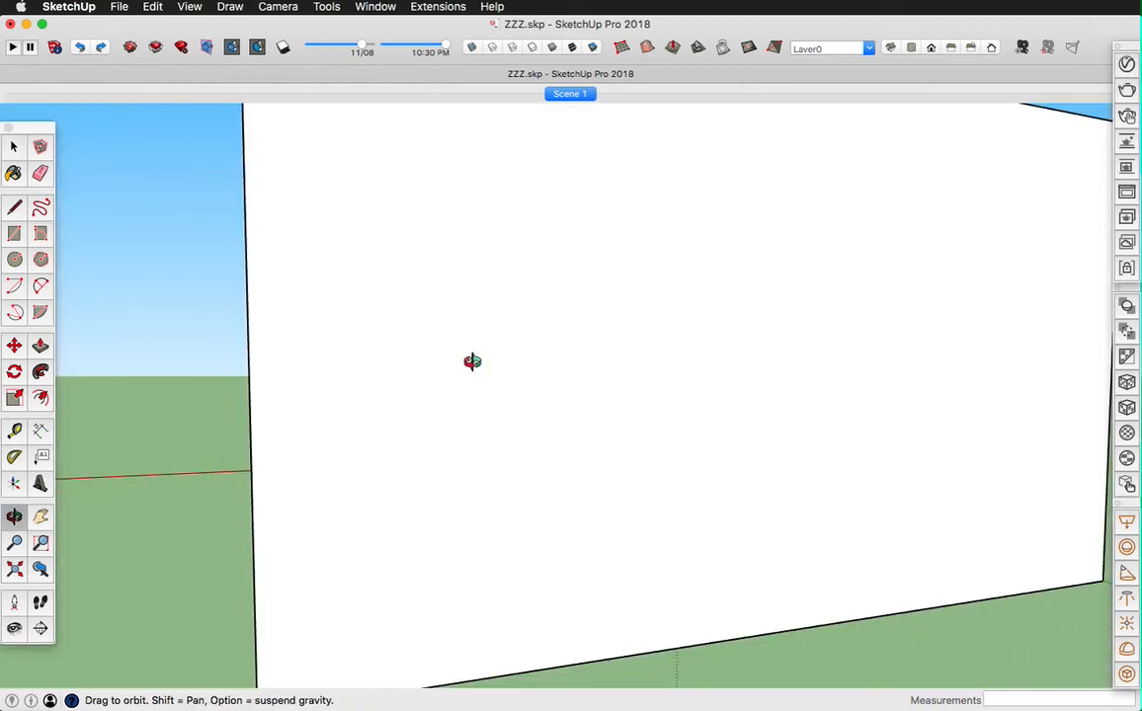
drag(471, 361, 816, 365)
scroll(815, 365, down, 5)
drag(509, 391, 672, 442)
scroll(739, 422, down, 10)
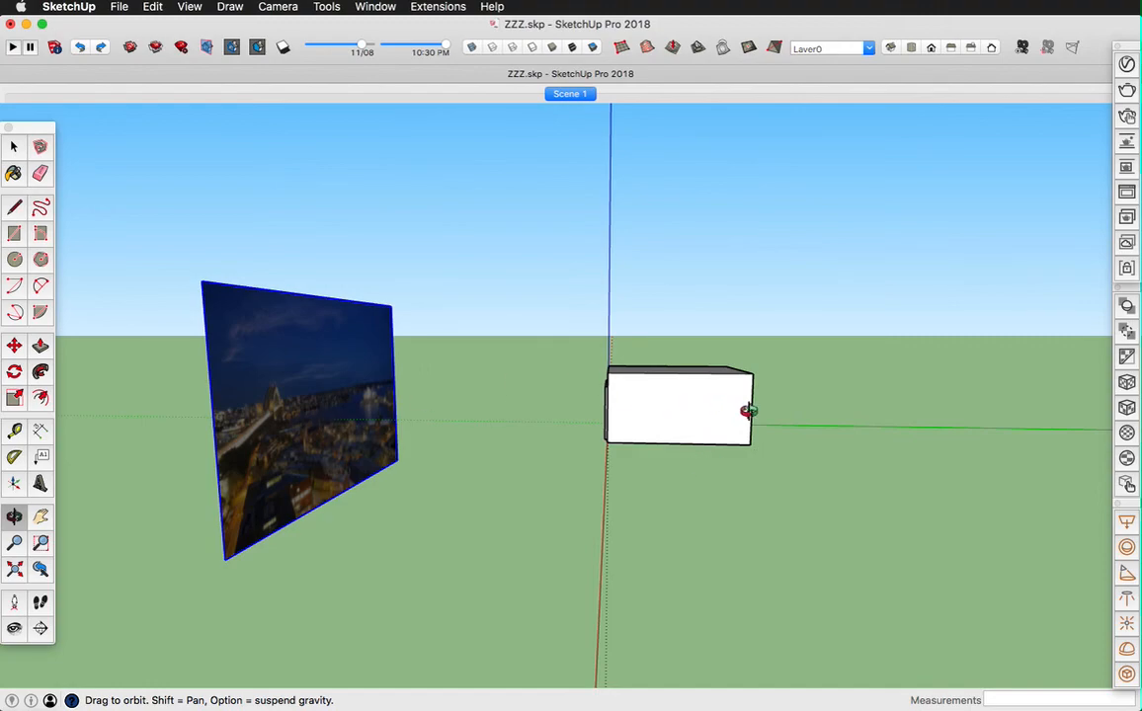
click(570, 94)
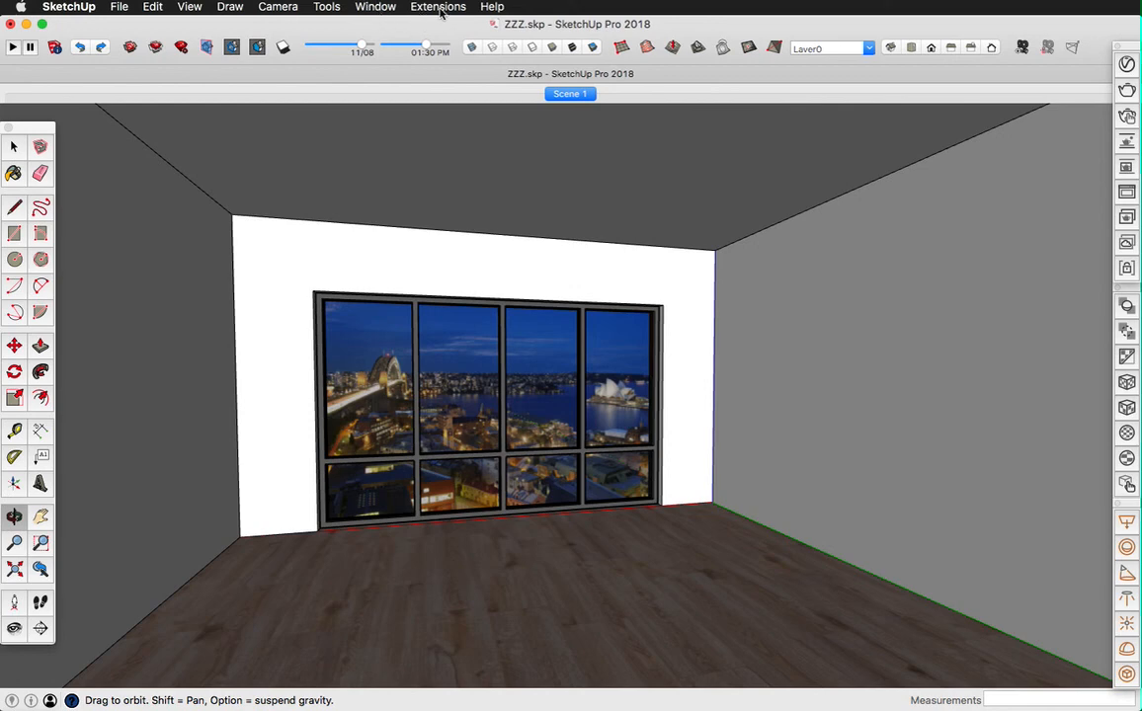
Step: Set the shadow time to 01:30 AM in the Shadow Settings
click(376, 8)
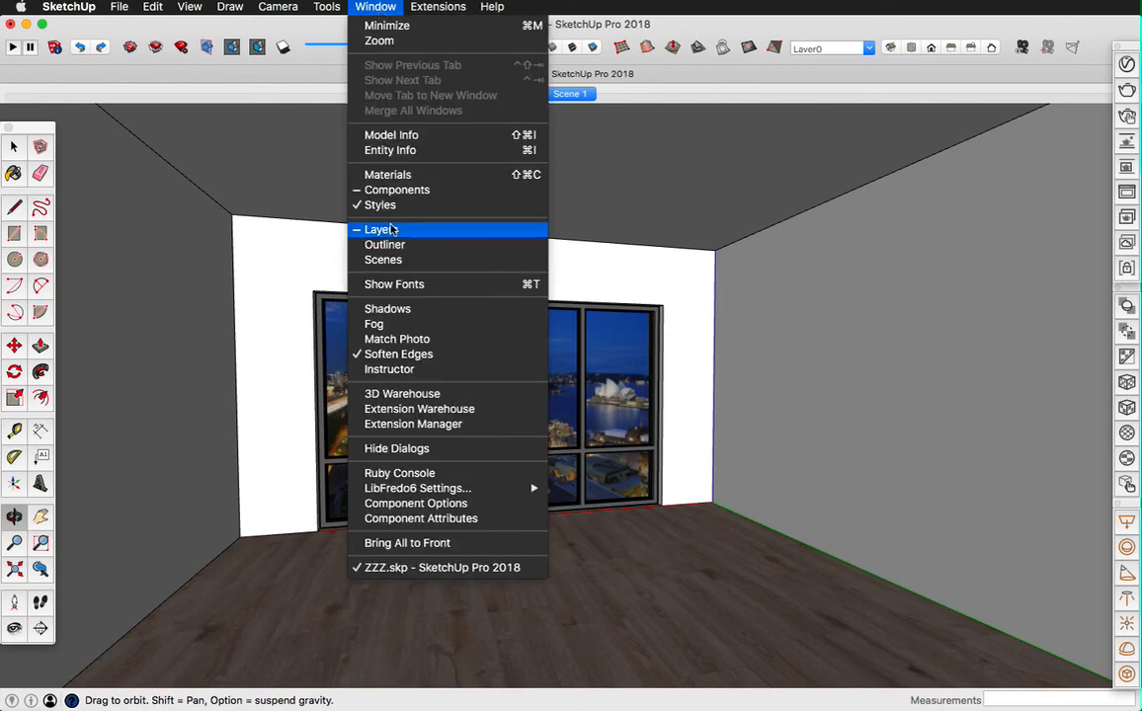
click(385, 308)
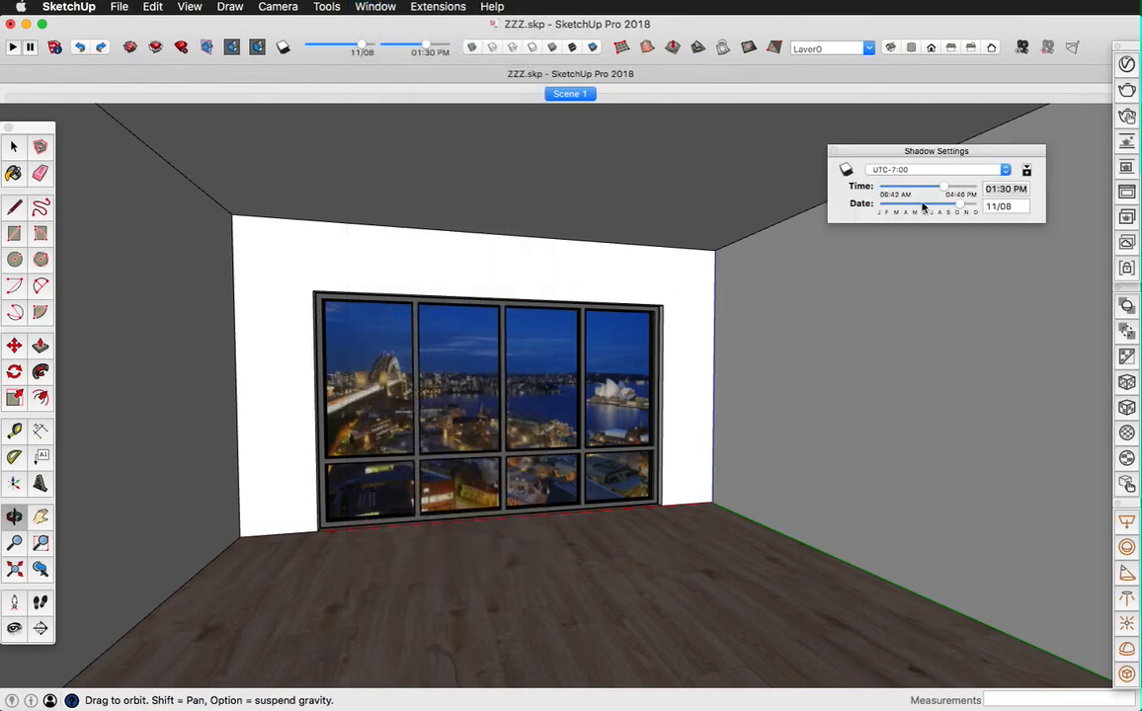
click(1013, 190)
click(1016, 190)
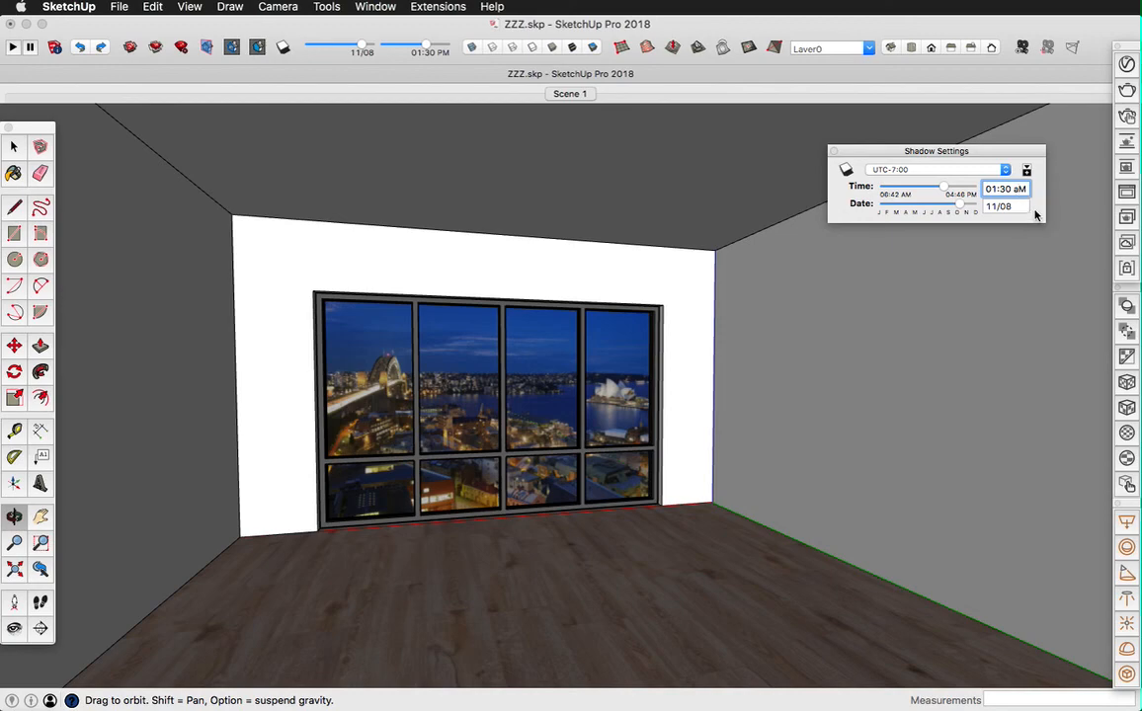
text(a)
key(Return)
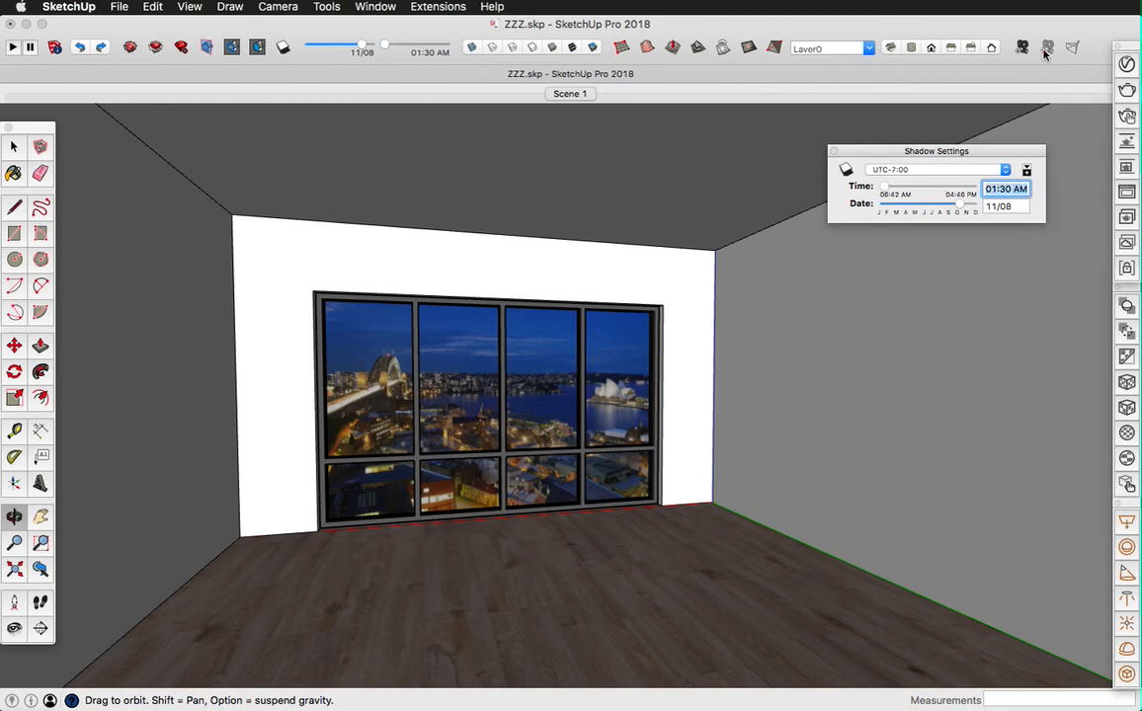
Step: Test-render the room with the window at the early-morning time, collapse the Shadow Settings and close the frame buffer
click(1128, 91)
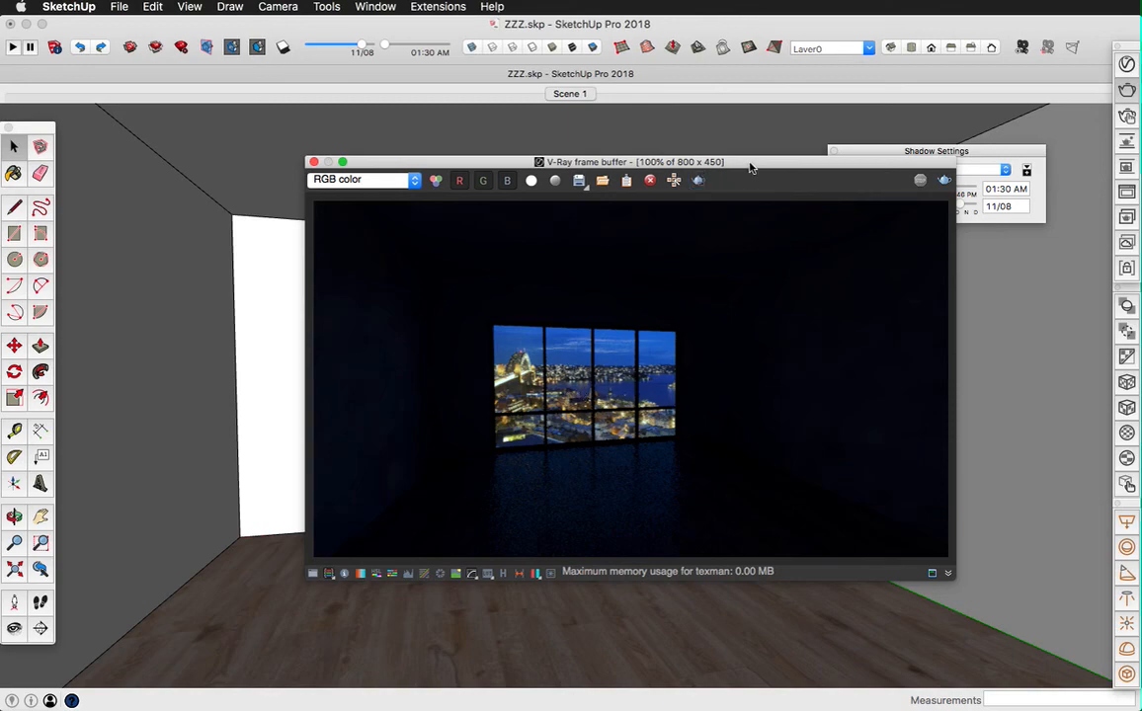
drag(751, 168, 632, 204)
click(867, 152)
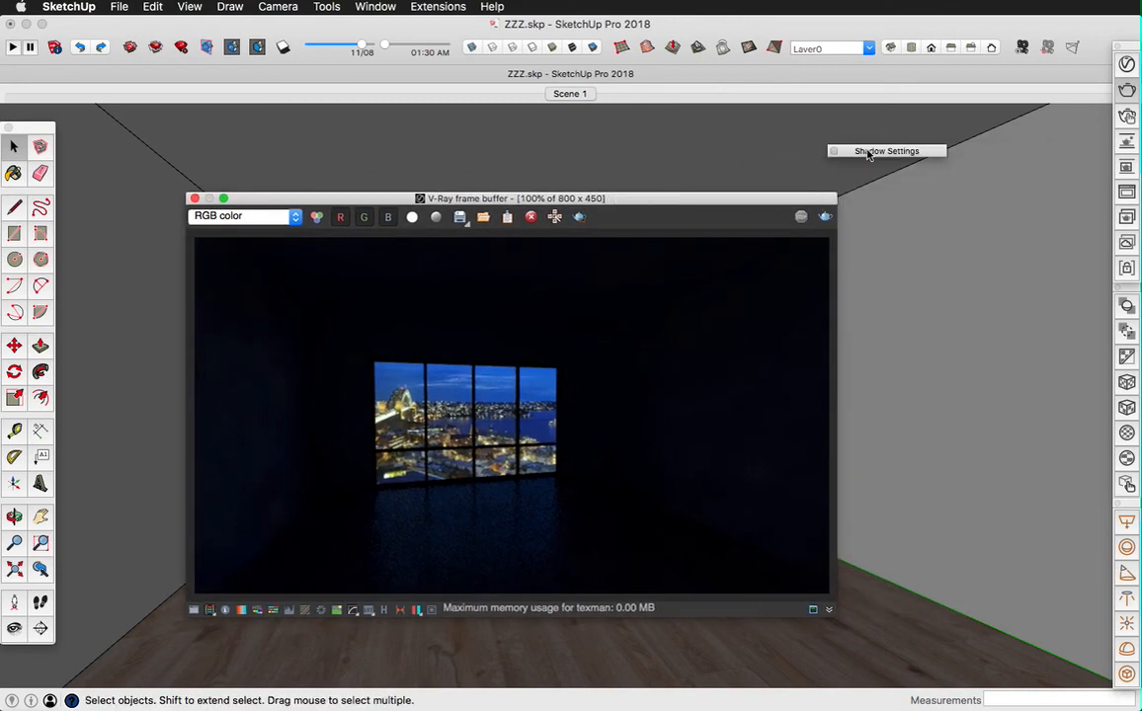
drag(867, 152, 964, 138)
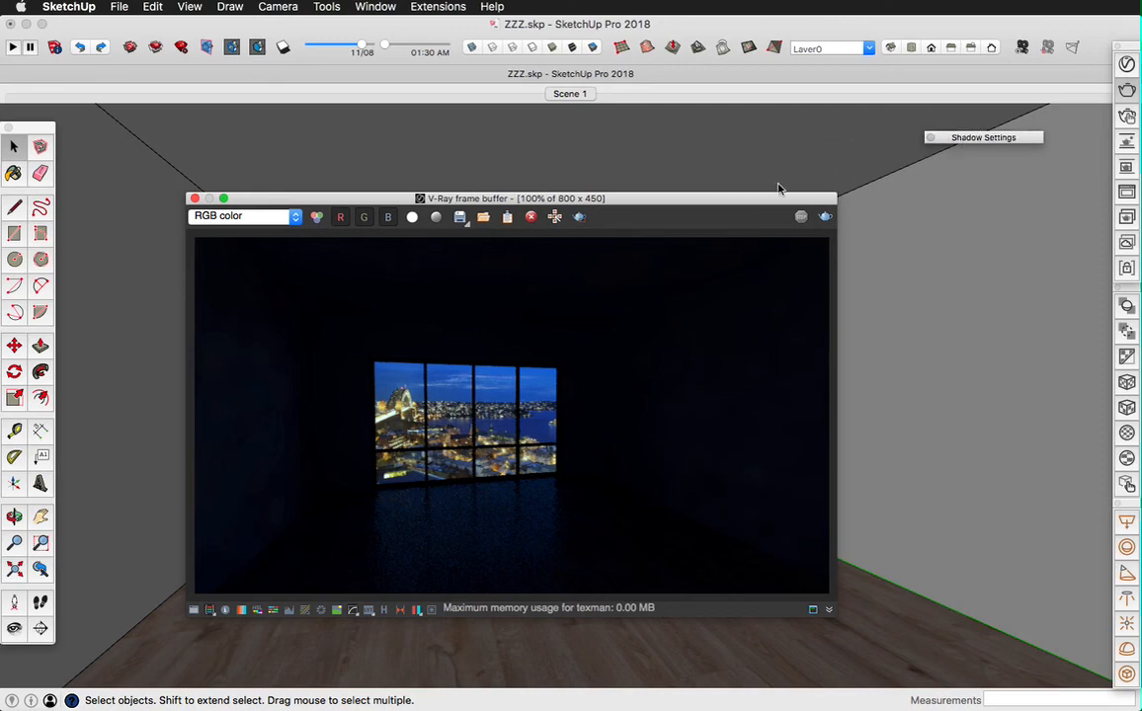
click(194, 199)
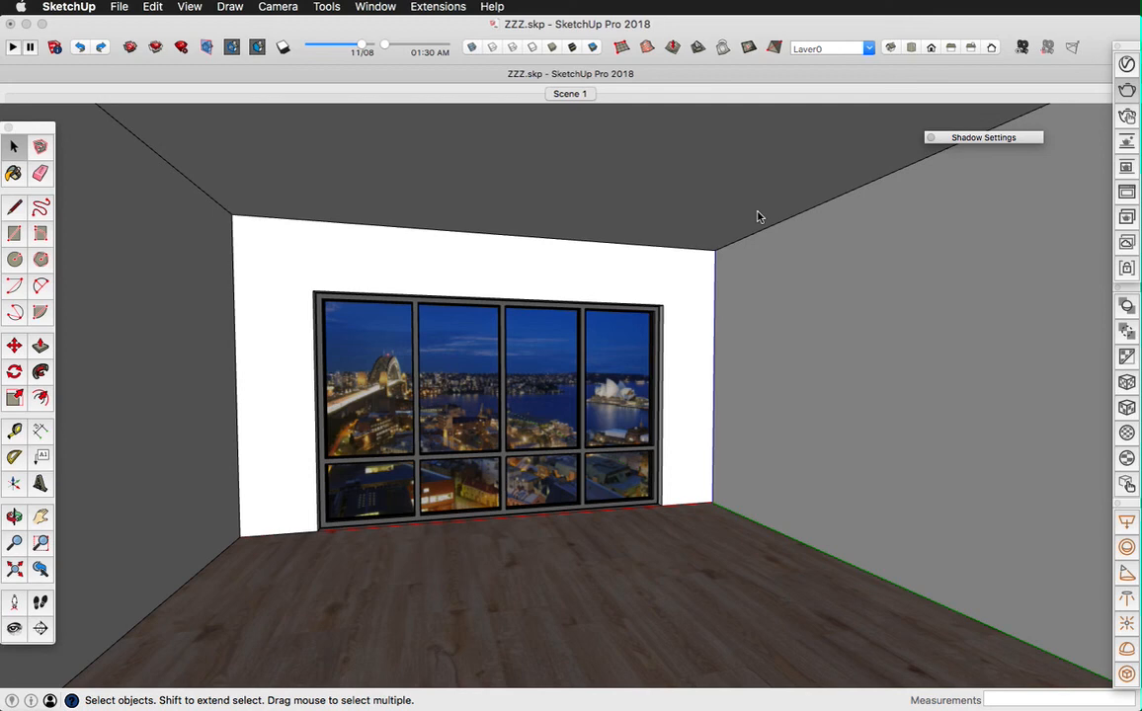